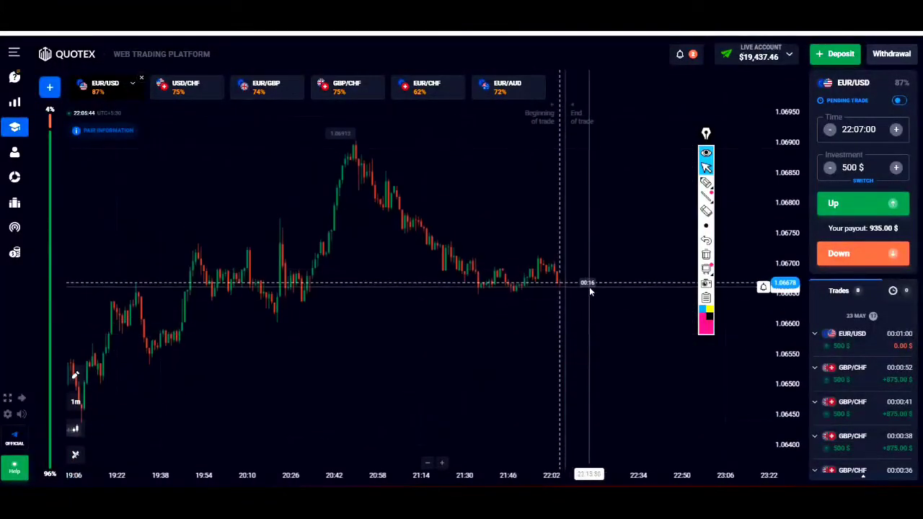
- Handwrite a circled pink 'Super' note on the EUR/USD chart, then erase all drawings
left_click_drag(590, 291, 382, 224)
left_click(706, 182)
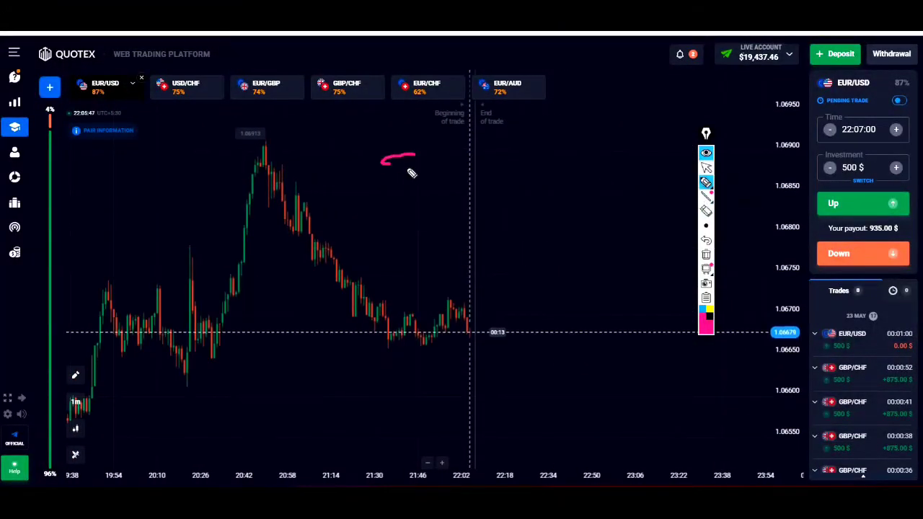
left_click_drag(396, 189, 382, 185)
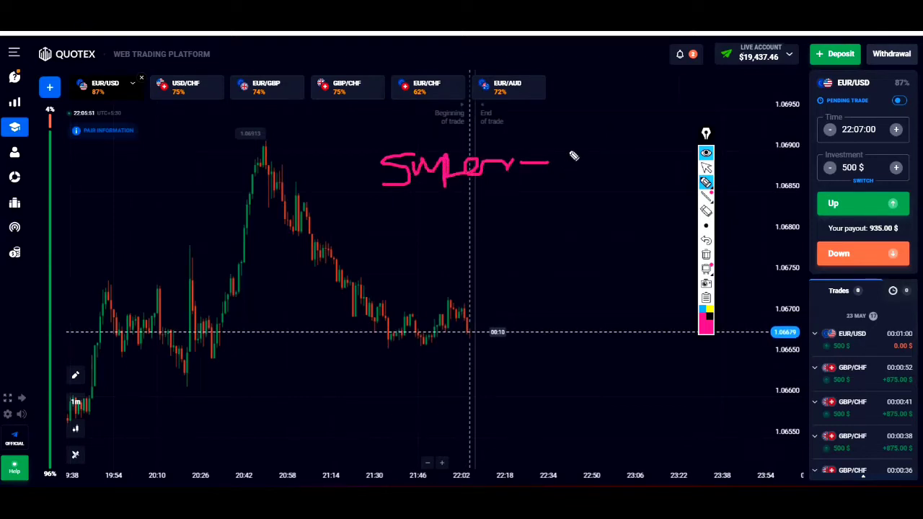
mouse_move(384, 220)
left_mouse_down()
mouse_move(593, 189)
mouse_move(395, 134)
left_mouse_up()
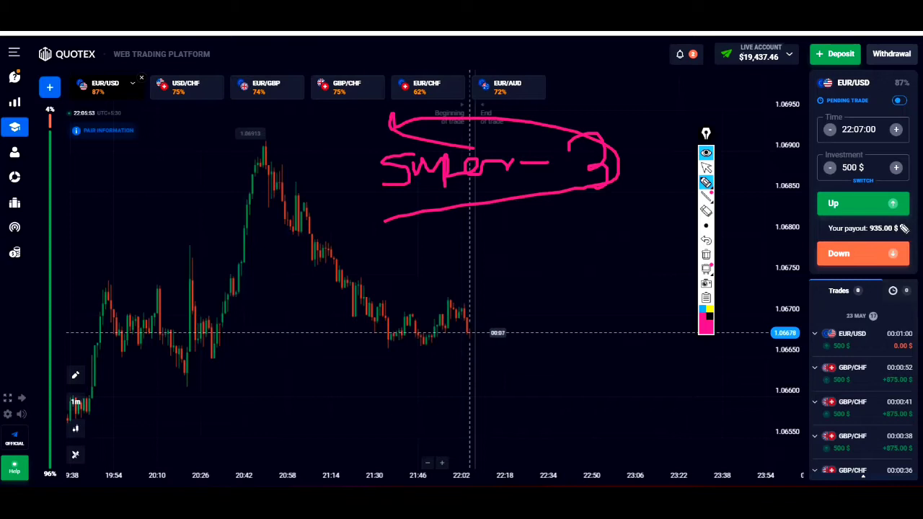
mouse_move(705, 196)
left_click(706, 253)
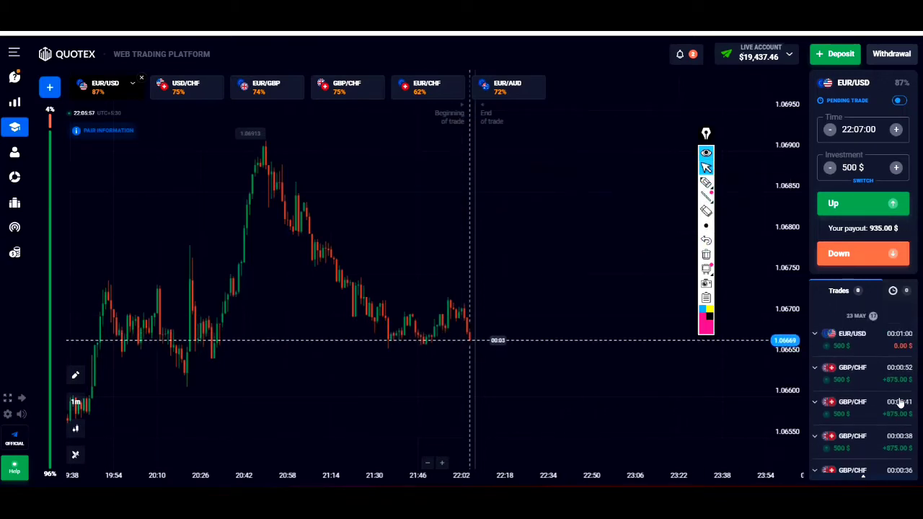
- Zoom and pan the EUR/USD chart to earlier candles, then dismiss the chat notification
scroll(894, 357, "down", 4)
scroll(894, 386, "up", 3)
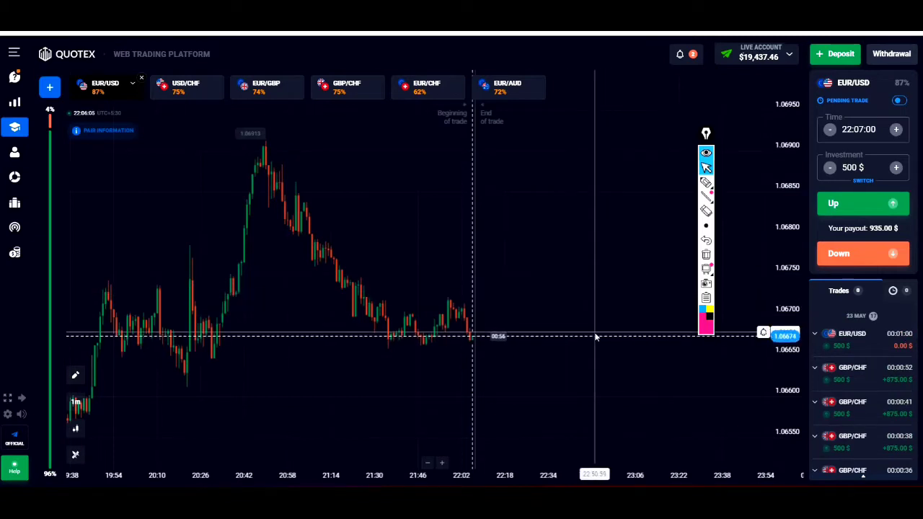
scroll(595, 336, "left", 5)
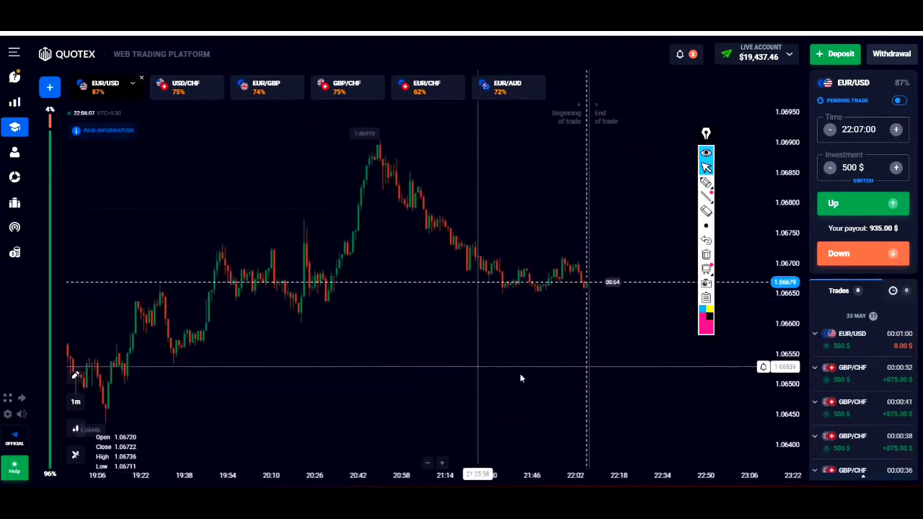
left_click_drag(520, 377, 553, 382)
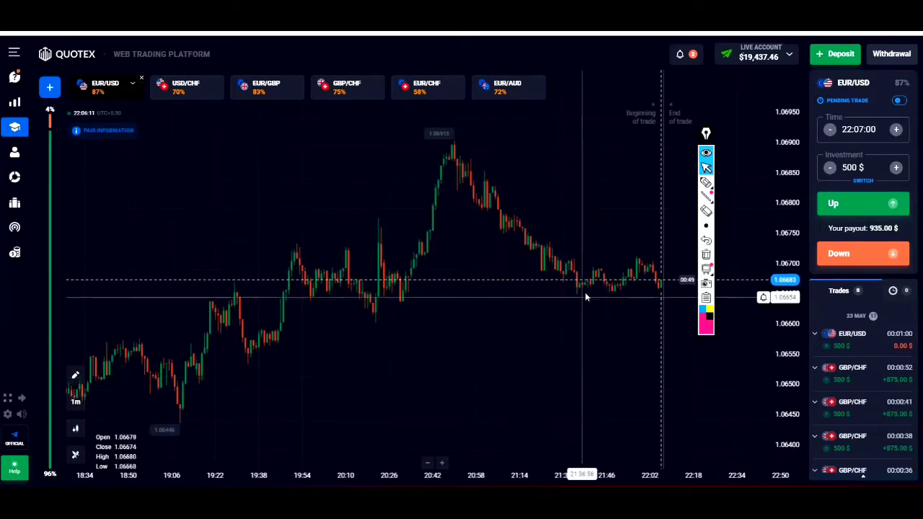
scroll(556, 360, "right", 6)
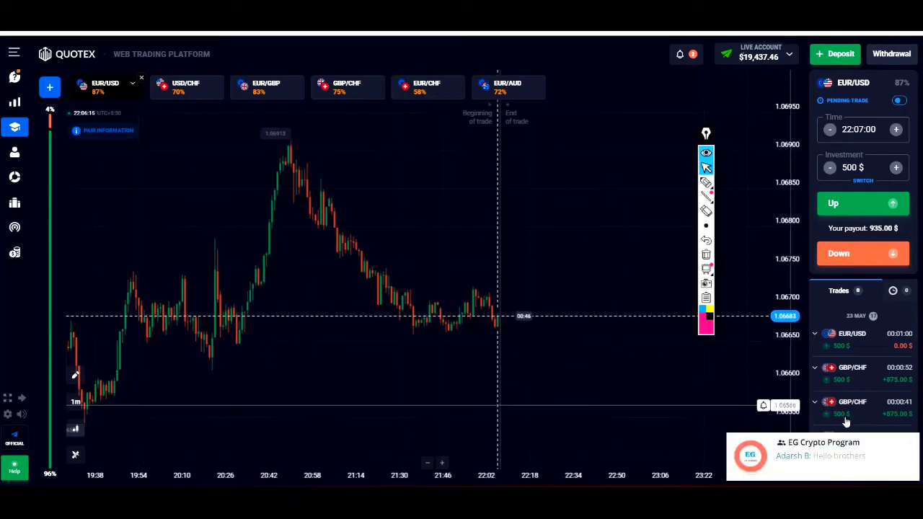
left_click(911, 443)
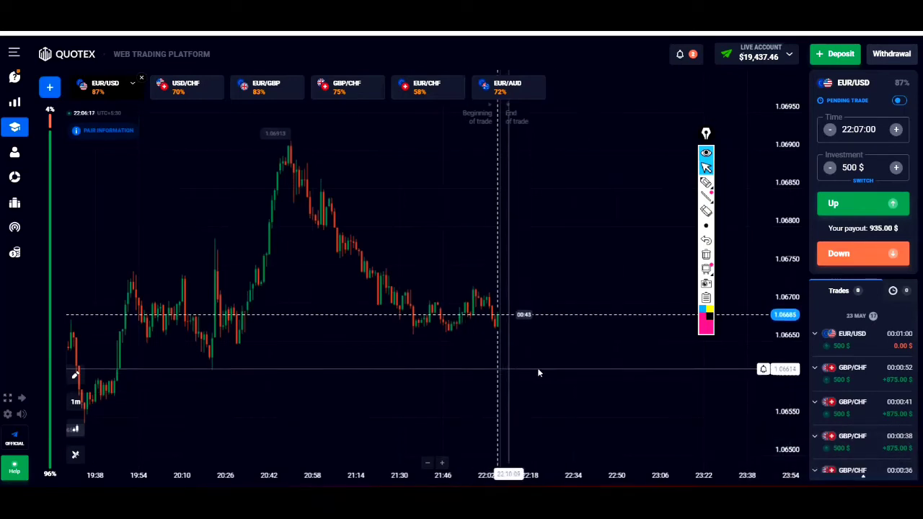
- Bring up the USD/CHF chart and zoom in and out over its latest candles
left_click(180, 88)
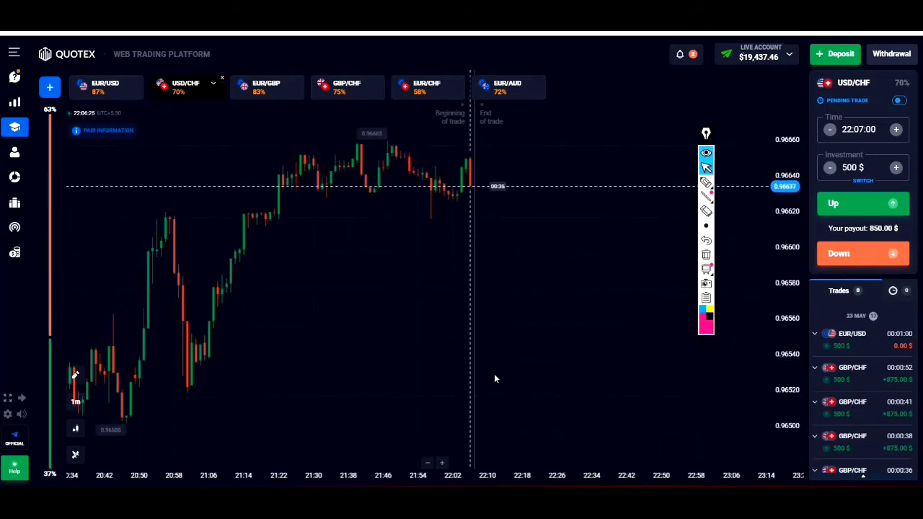
scroll(494, 378, "up", 2)
scroll(494, 378, "up", 2)
scroll(494, 378, "down", 1)
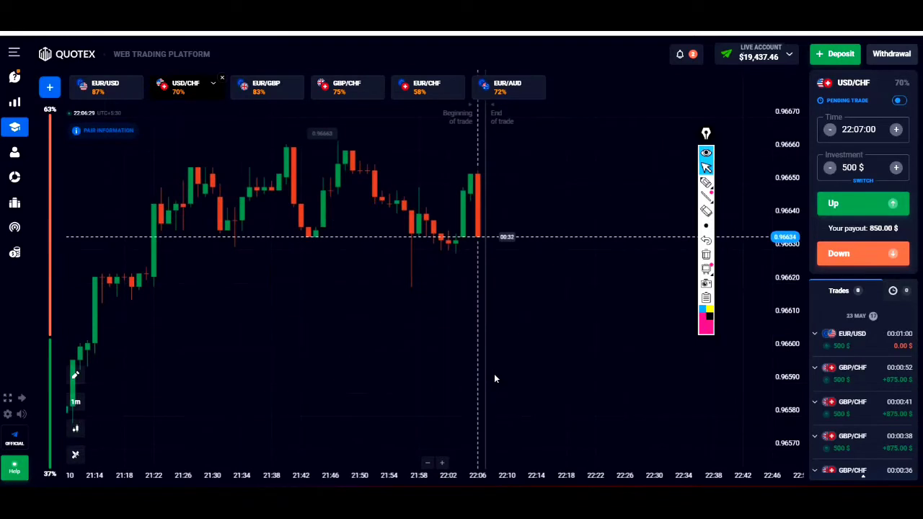
scroll(493, 378, "down", 1)
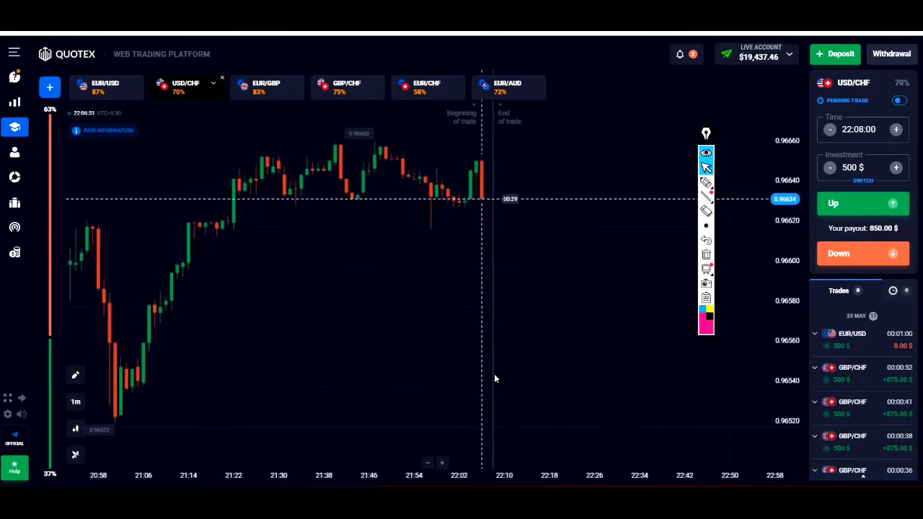
scroll(494, 375, "down", 1)
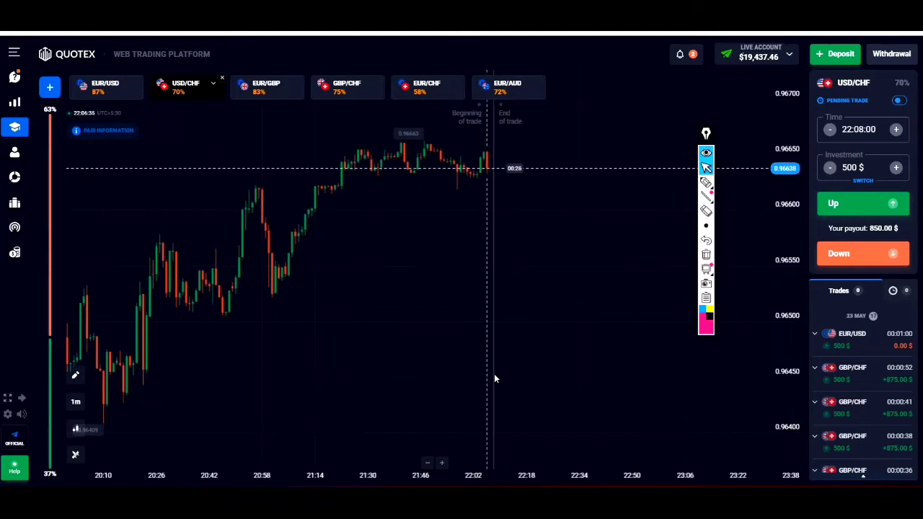
scroll(495, 377, "up", 1)
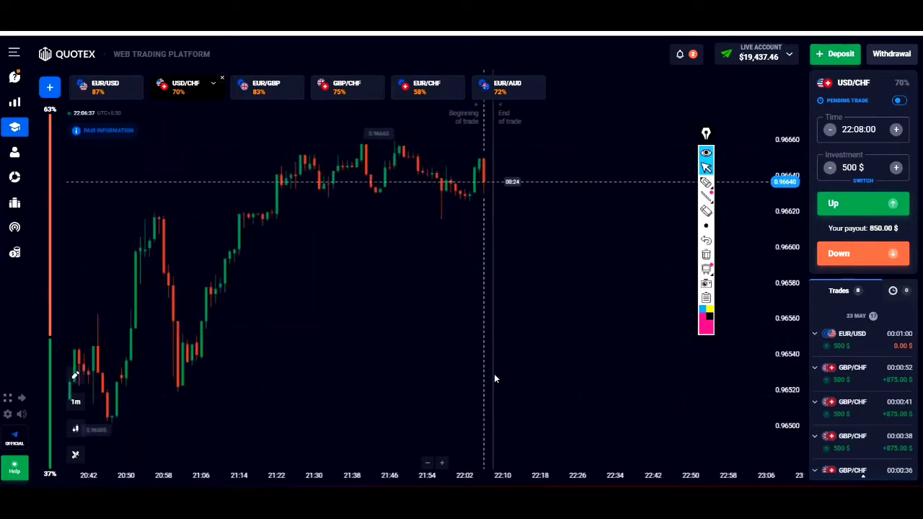
scroll(494, 377, "up", 1)
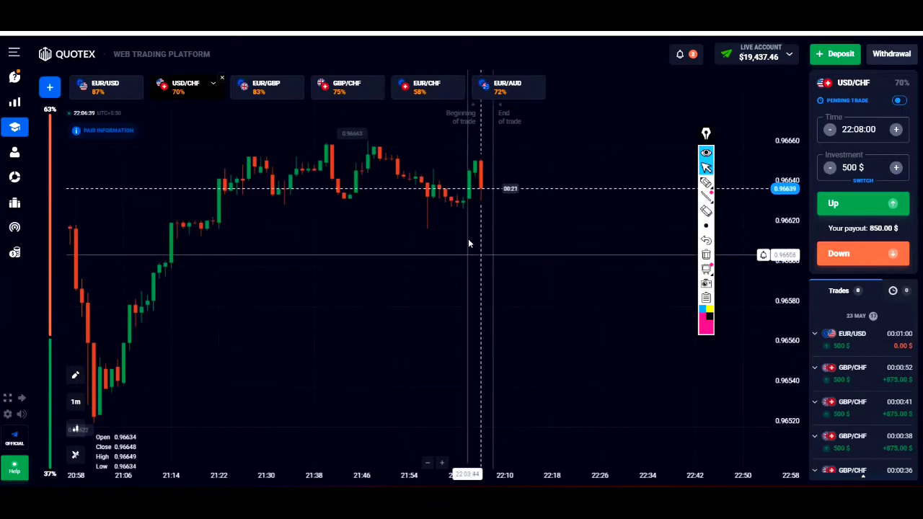
scroll(525, 297, "up", 1)
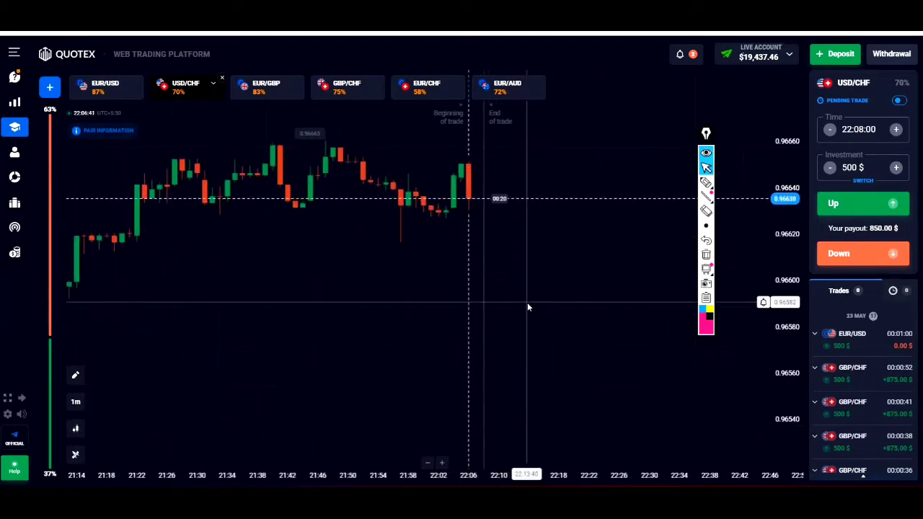
scroll(527, 302, "up", 1)
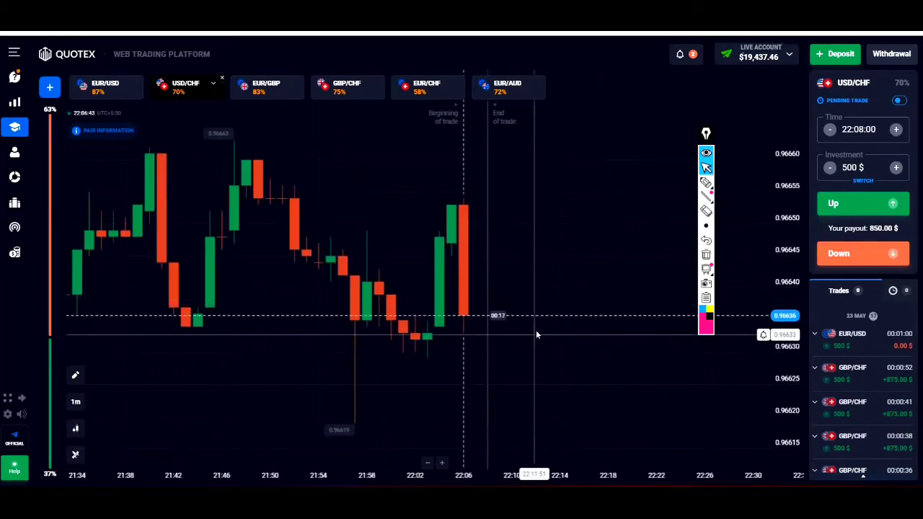
scroll(541, 357, "down", 1)
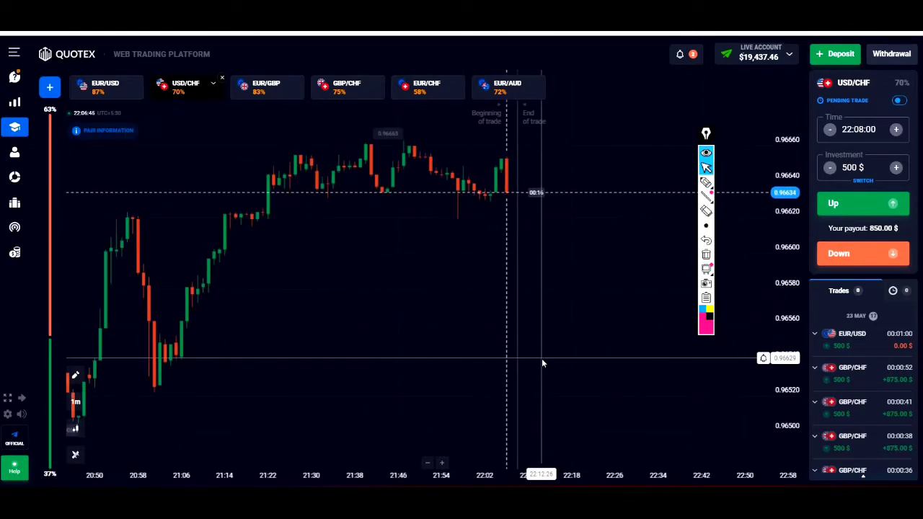
scroll(542, 363, "down", 1)
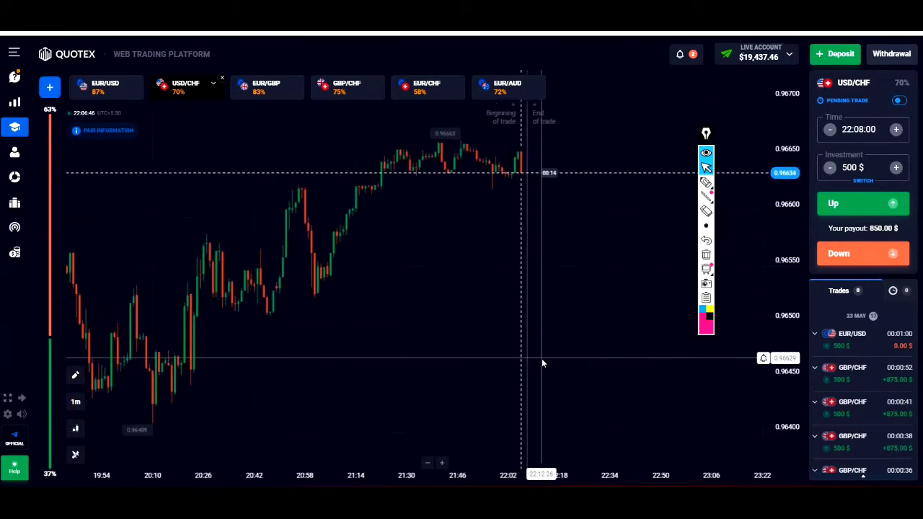
scroll(542, 362, "up", 3)
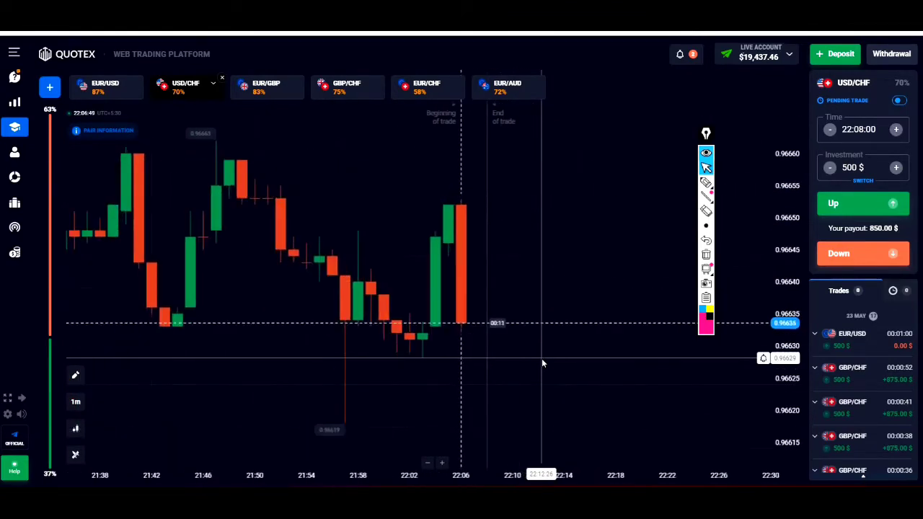
scroll(542, 362, "down", 1)
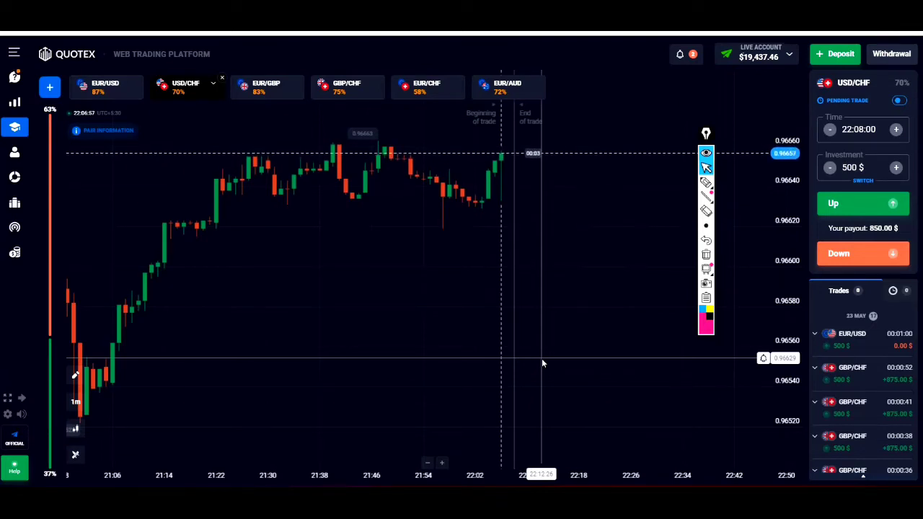
scroll(542, 363, "up", 1)
scroll(542, 363, "down", 1)
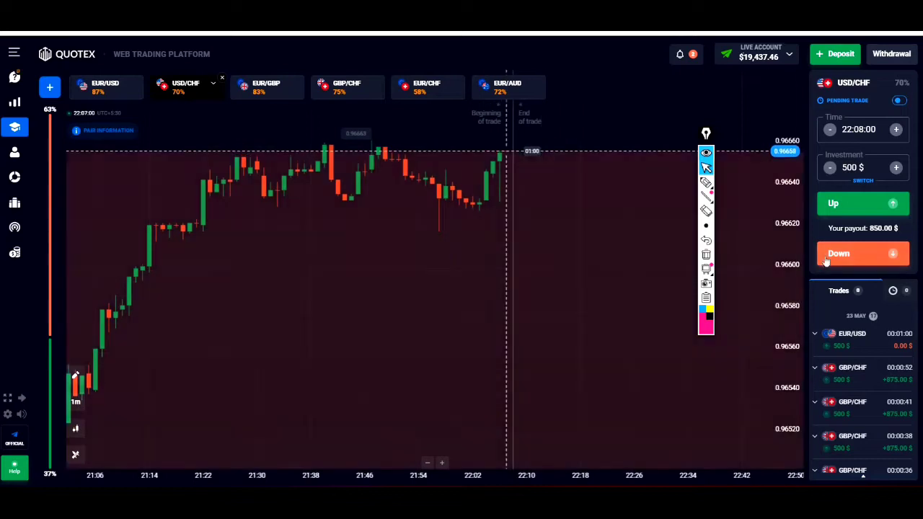
- Open a Down trade on USD/CHF and mark its candle with a pink check
left_click(843, 253)
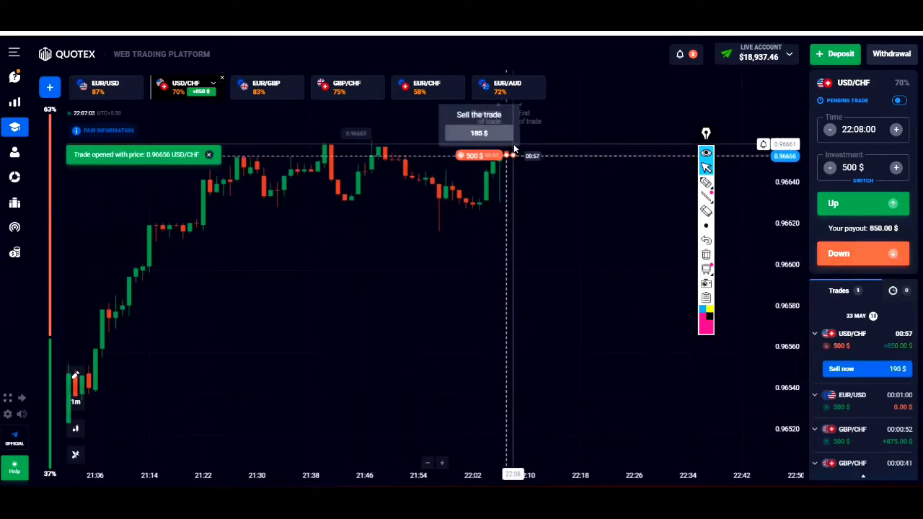
scroll(550, 329, "up", 1)
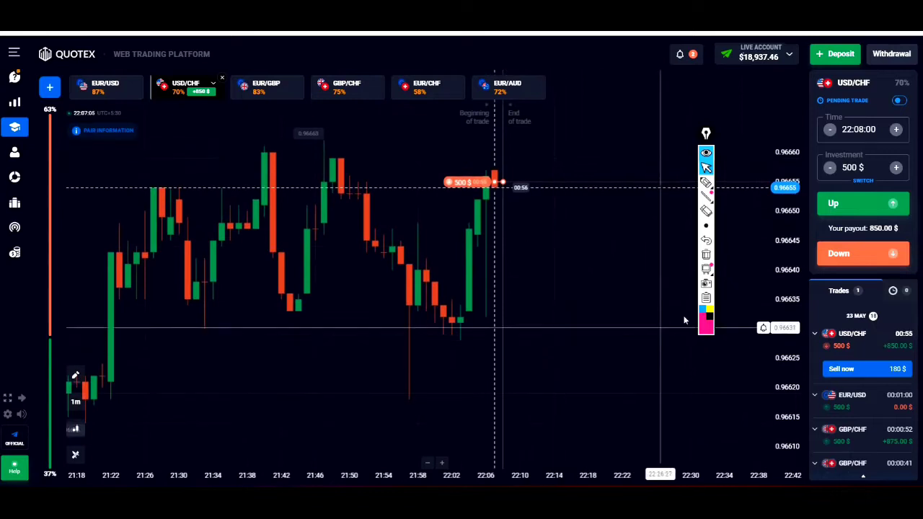
mouse_move(708, 186)
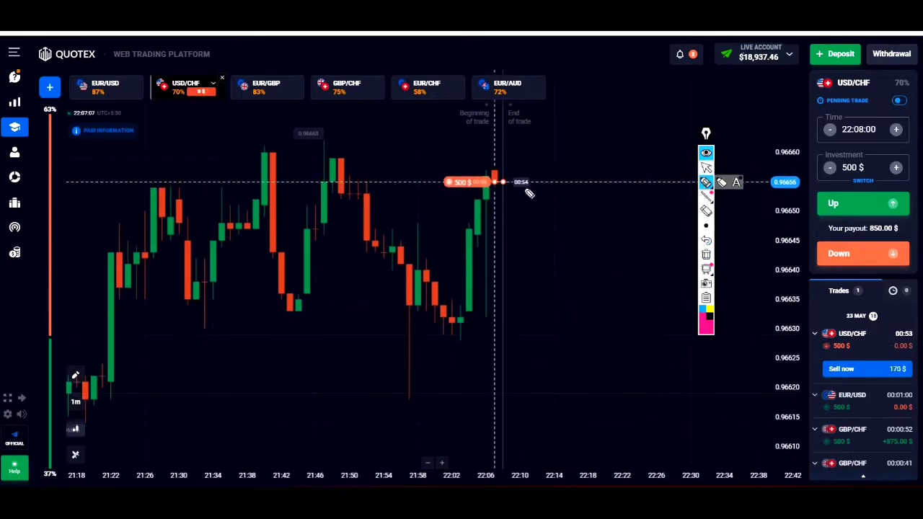
mouse_move(501, 137)
left_mouse_down()
mouse_move(502, 157)
mouse_move(503, 124)
mouse_move(499, 166)
mouse_move(543, 172)
left_mouse_up()
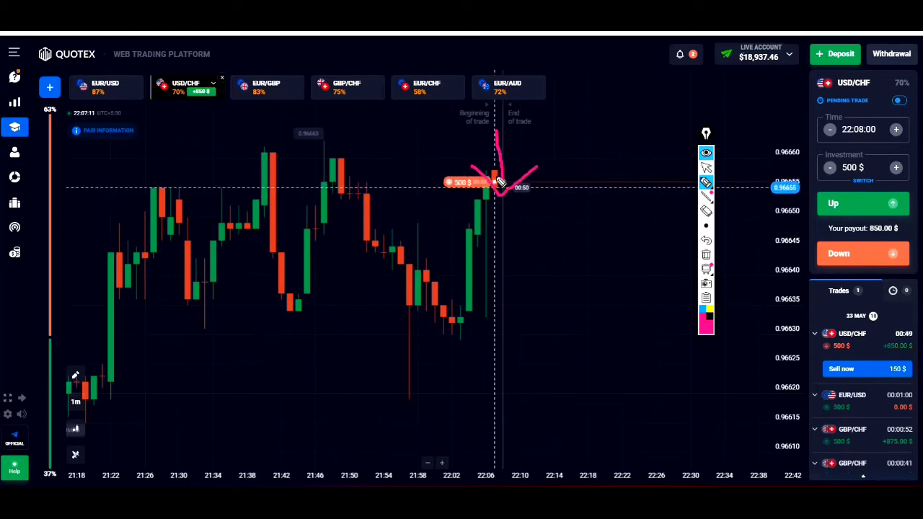
- Write a pink 53 below the candle with an extra stroke, then erase all drawings
left_click_drag(526, 243, 520, 235)
mouse_move(545, 275)
left_mouse_down()
mouse_move(507, 300)
mouse_move(622, 272)
left_mouse_up()
left_click_drag(507, 194, 528, 204)
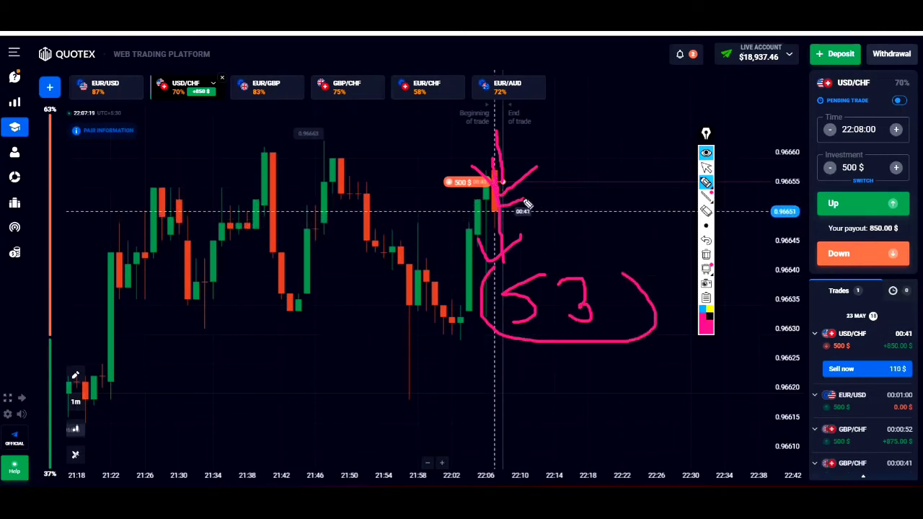
left_click(706, 256)
scroll(611, 246, "down", 3)
scroll(611, 301, "up", 5)
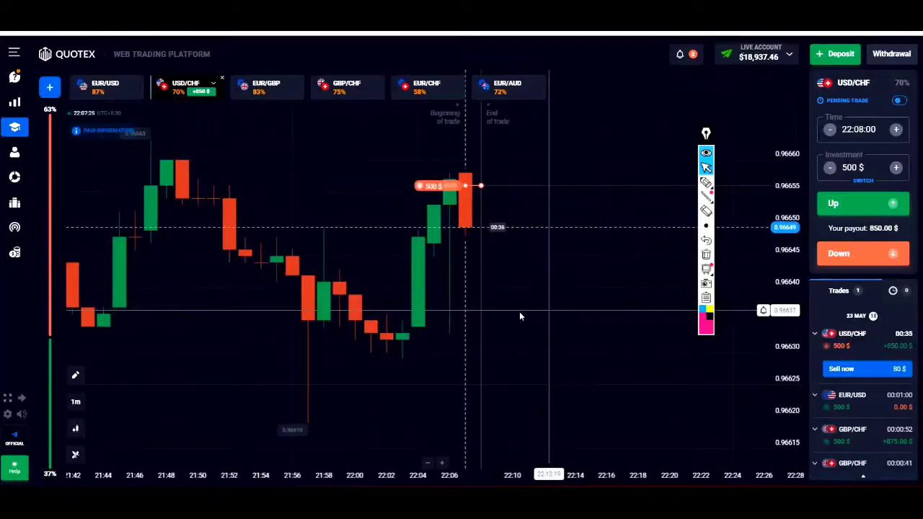
scroll(520, 315, "down", 4)
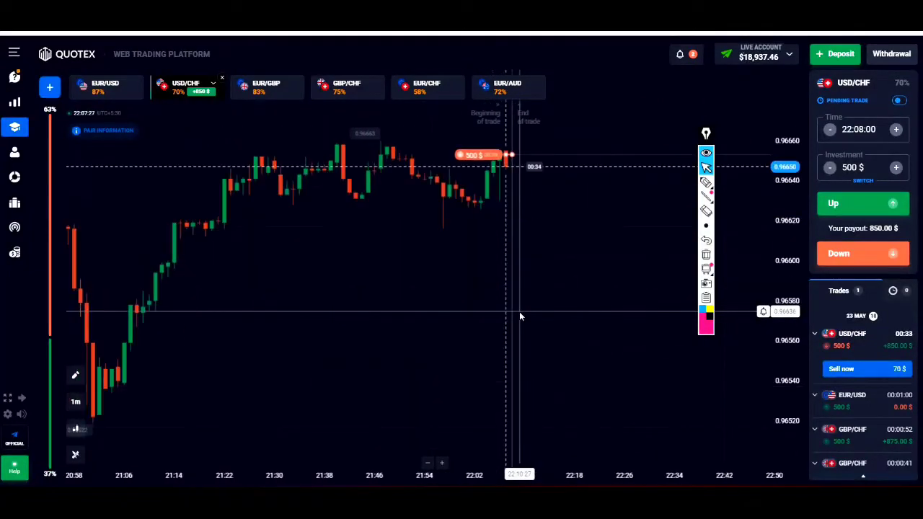
scroll(519, 312, "up", 3)
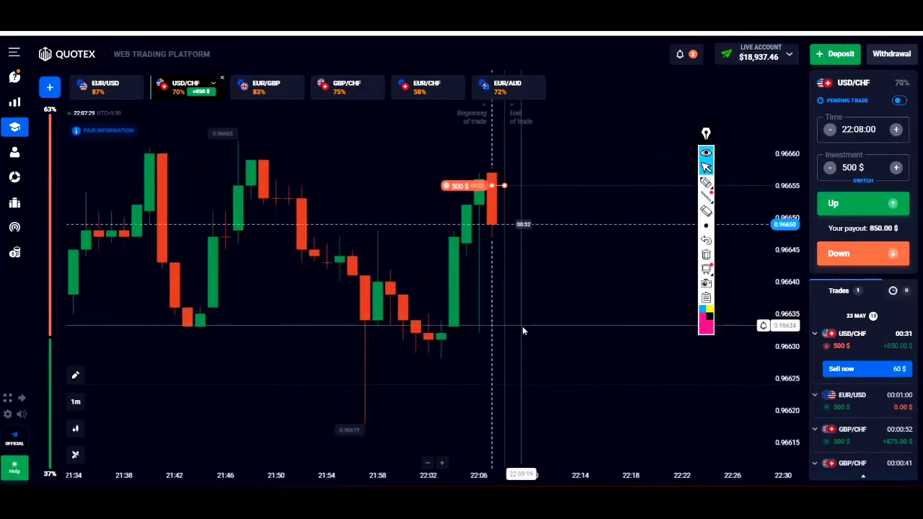
scroll(527, 333, "up", 2)
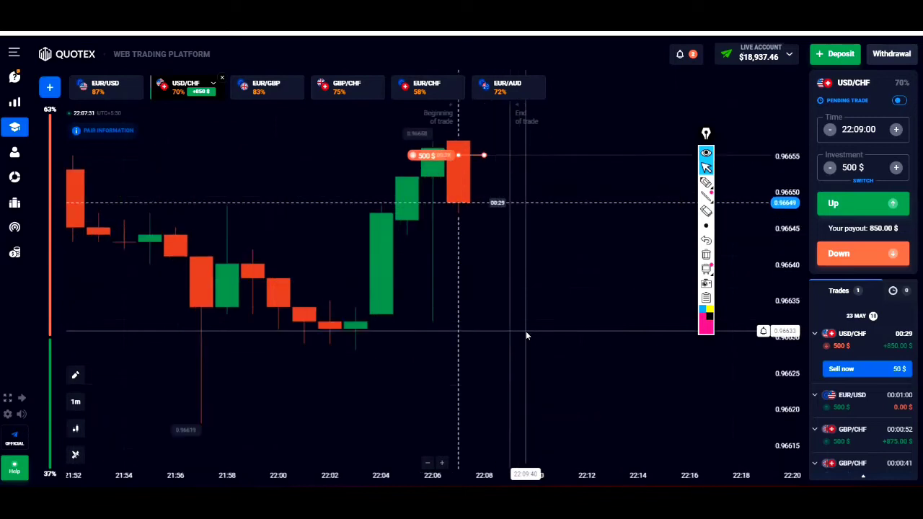
scroll(526, 336, "down", 2)
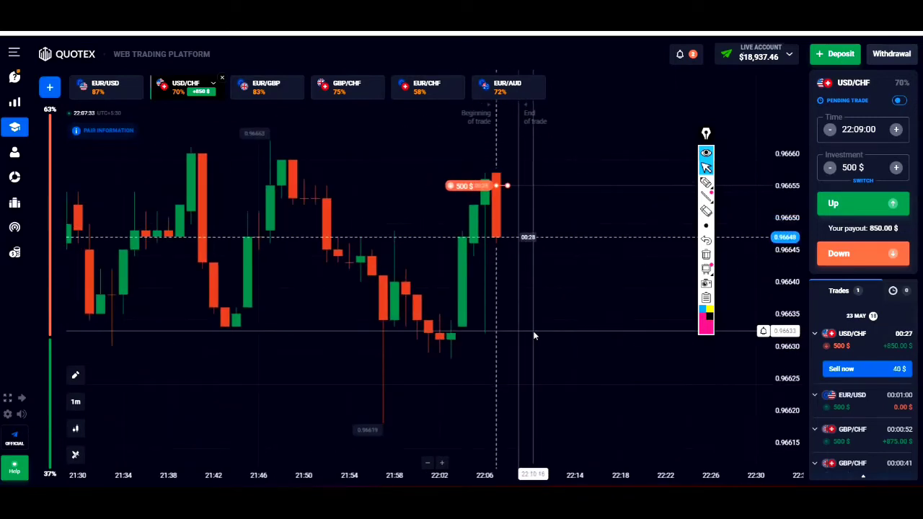
scroll(533, 335, "down", 2)
scroll(533, 335, "up", 1)
scroll(533, 335, "down", 1)
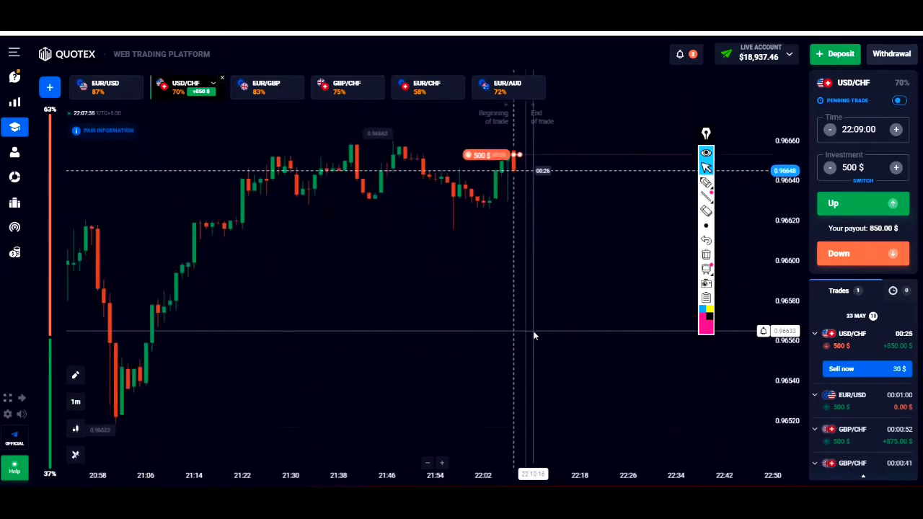
scroll(534, 336, "up", 4)
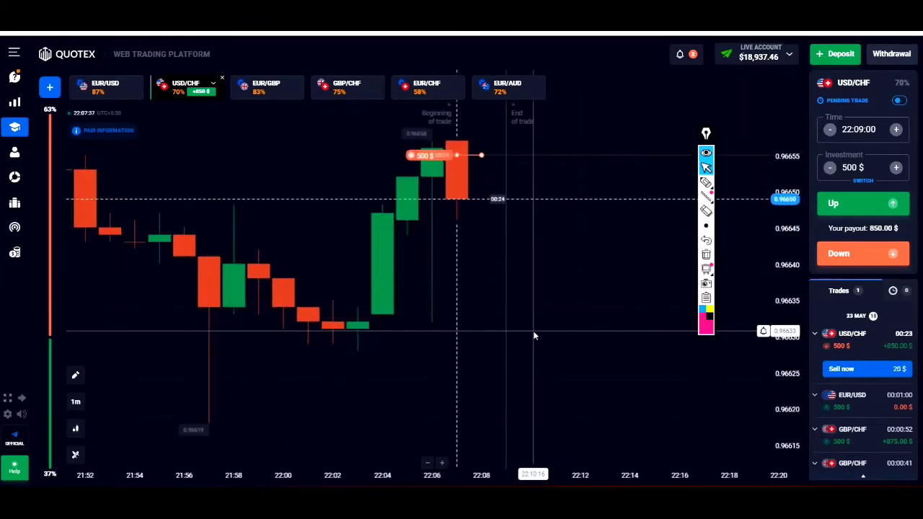
scroll(533, 335, "down", 1)
scroll(534, 335, "down", 2)
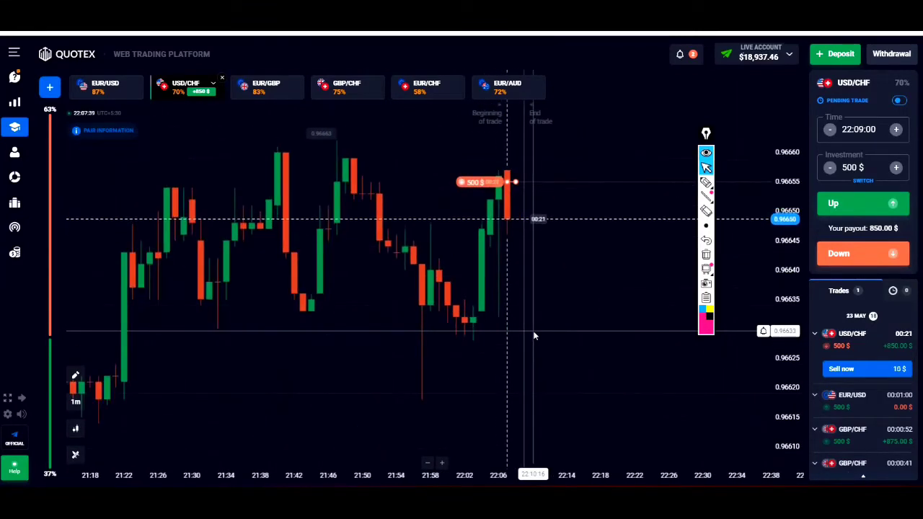
scroll(534, 335, "down", 2)
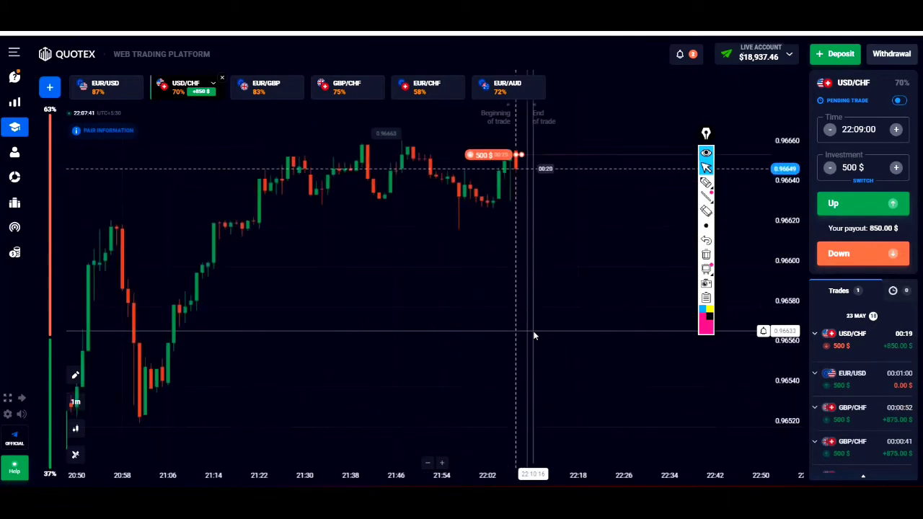
scroll(534, 335, "up", 5)
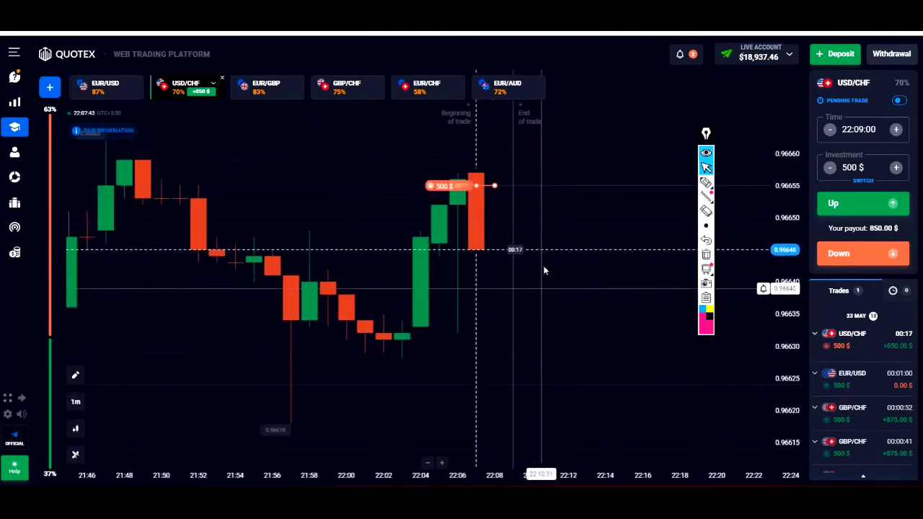
scroll(525, 335, "down", 3)
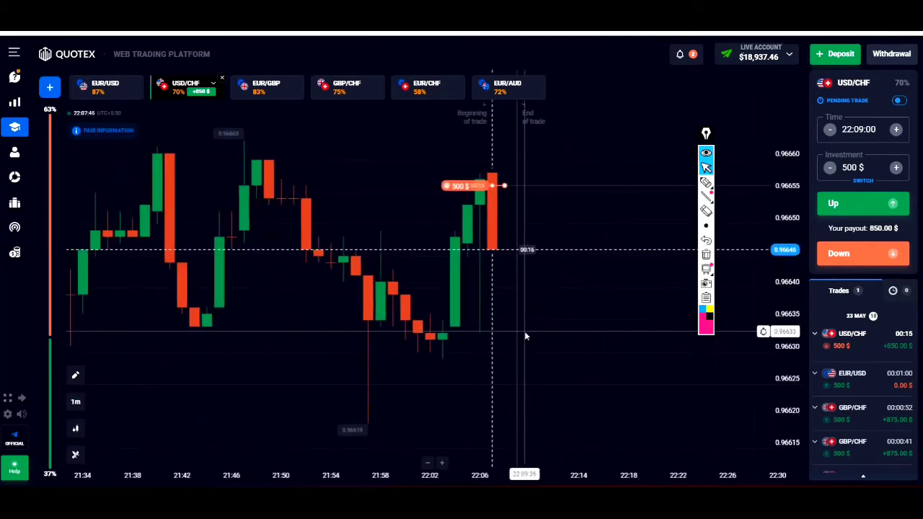
scroll(525, 334, "down", 2)
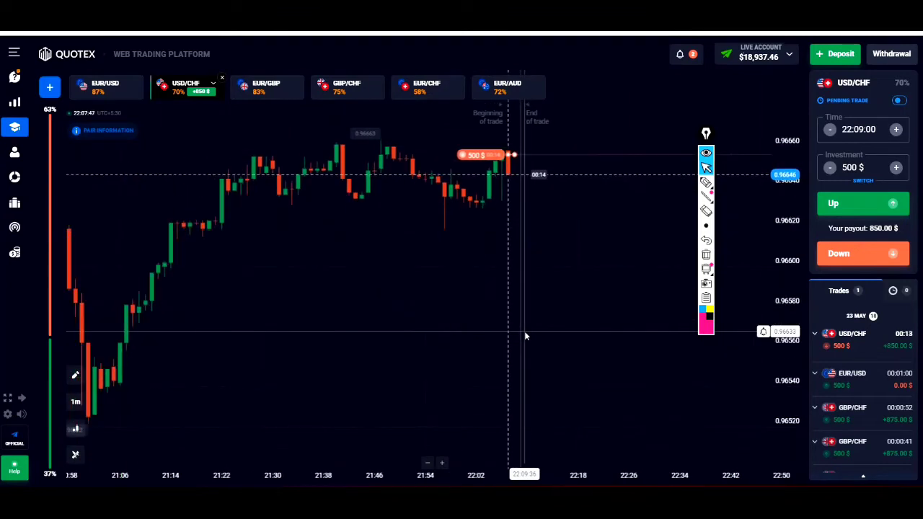
scroll(525, 334, "up", 5)
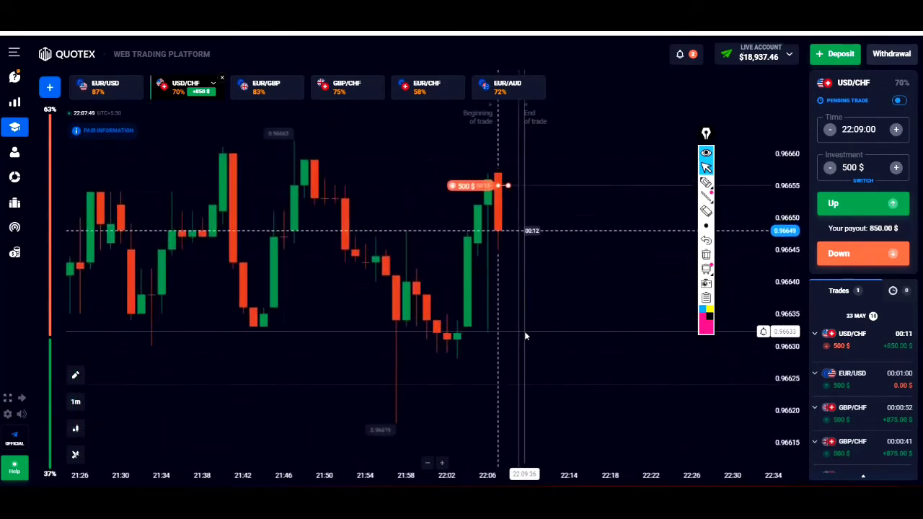
scroll(524, 335, "down", 4)
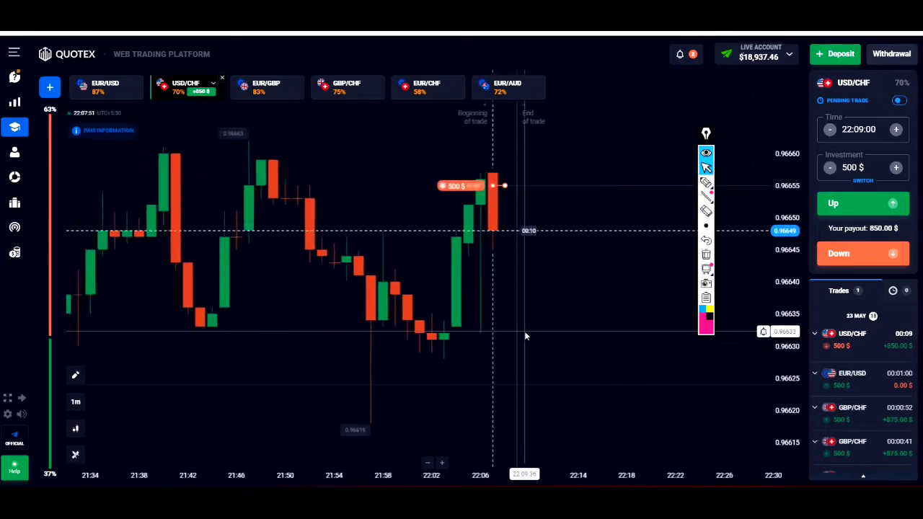
scroll(526, 335, "up", 4)
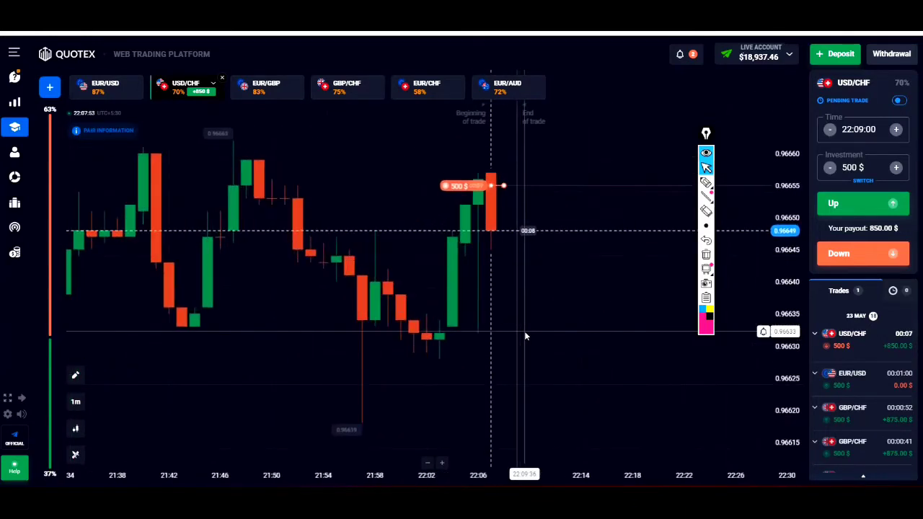
scroll(524, 336, "down", 2)
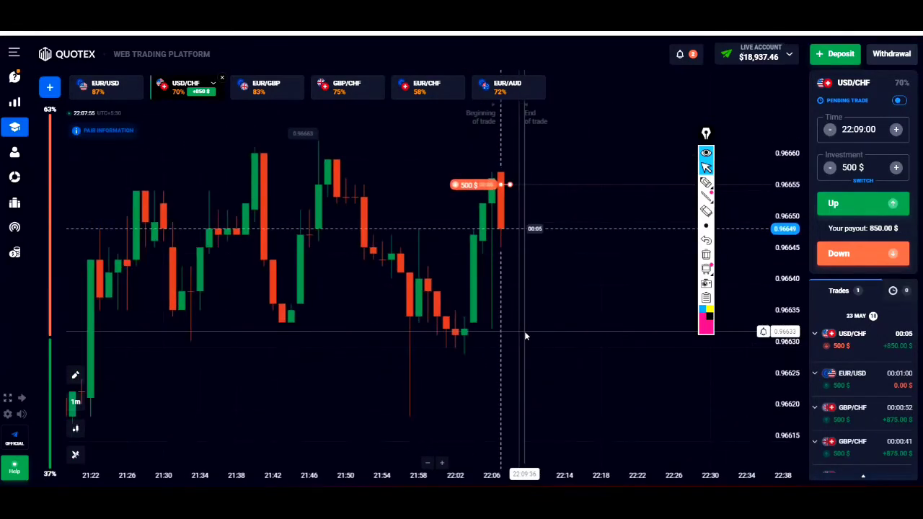
scroll(525, 335, "up", 4)
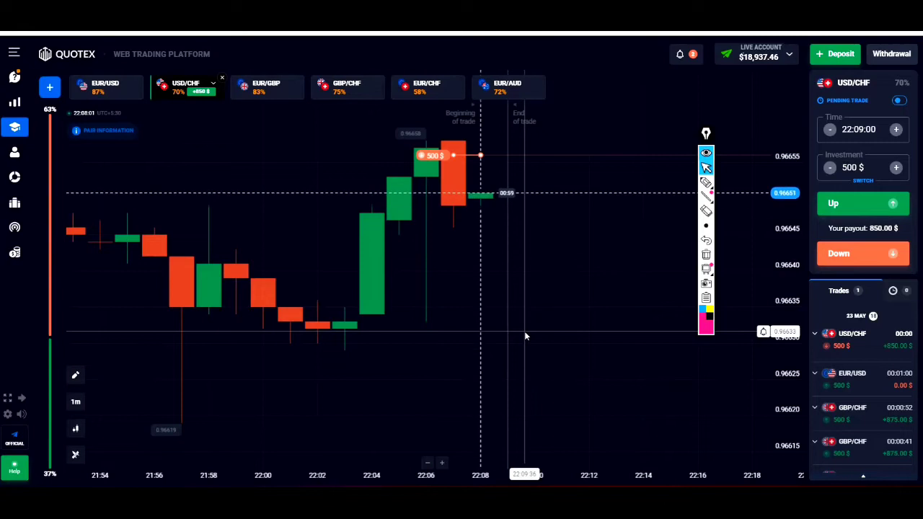
- Strike a pink line through the +850.00 $ USD/CHF result, then clear it
left_click(706, 182)
mouse_move(425, 157)
left_mouse_down()
mouse_move(437, 210)
mouse_move(551, 165)
left_mouse_up()
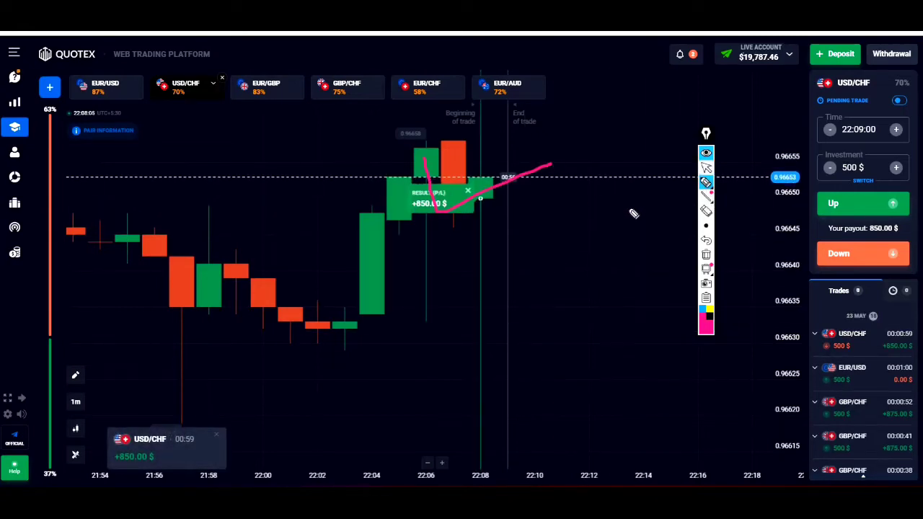
left_click(706, 254)
left_click(706, 167)
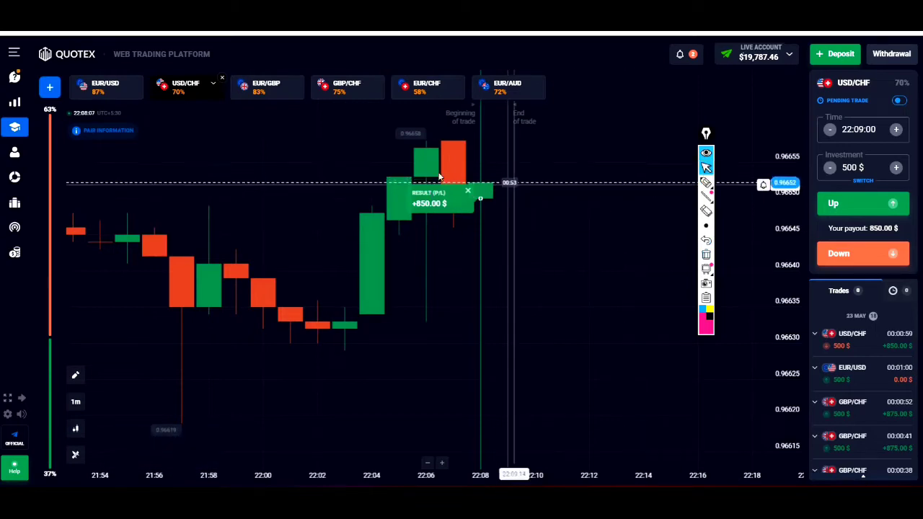
- Switch to the EUR/USD chart and zoom it out and back in
left_click(116, 94)
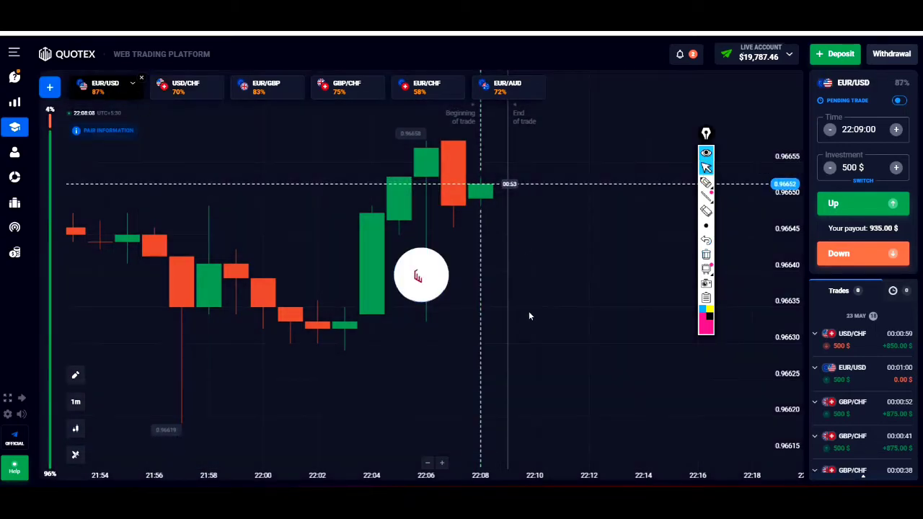
scroll(527, 316, "down", 10)
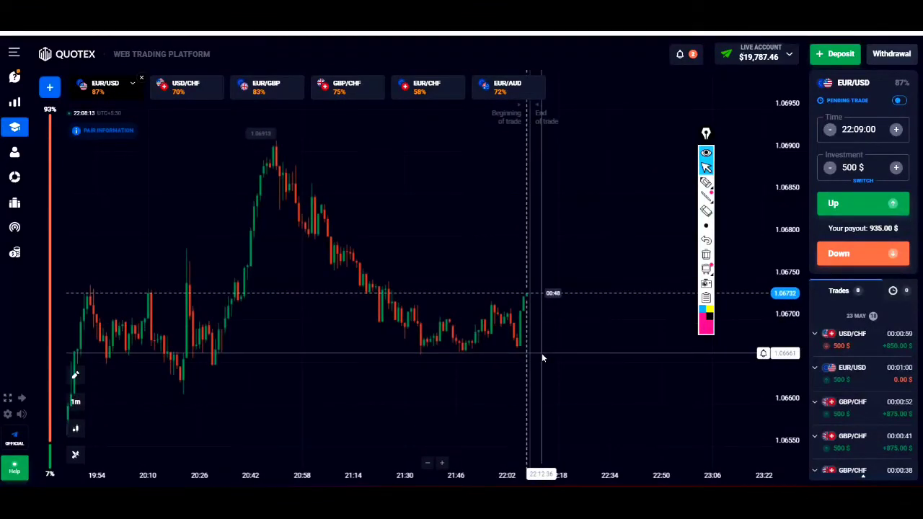
scroll(541, 353, "up", 8)
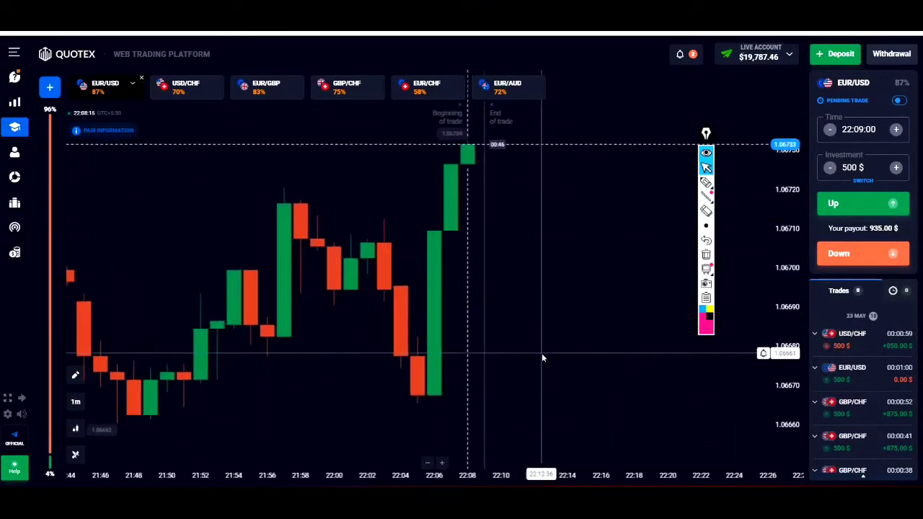
- Open a Down trade on EUR/USD and mark its entry with pink lines and 'Wait'
left_click(858, 253)
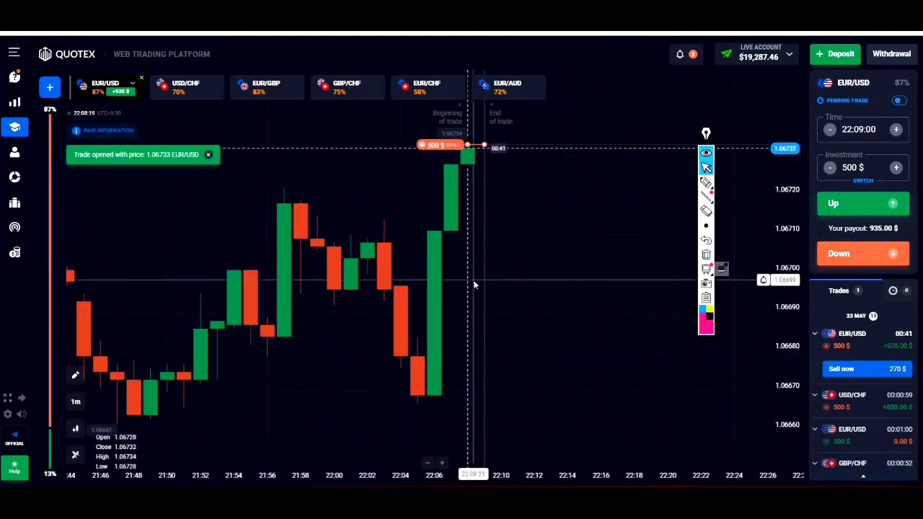
mouse_move(716, 209)
mouse_move(706, 186)
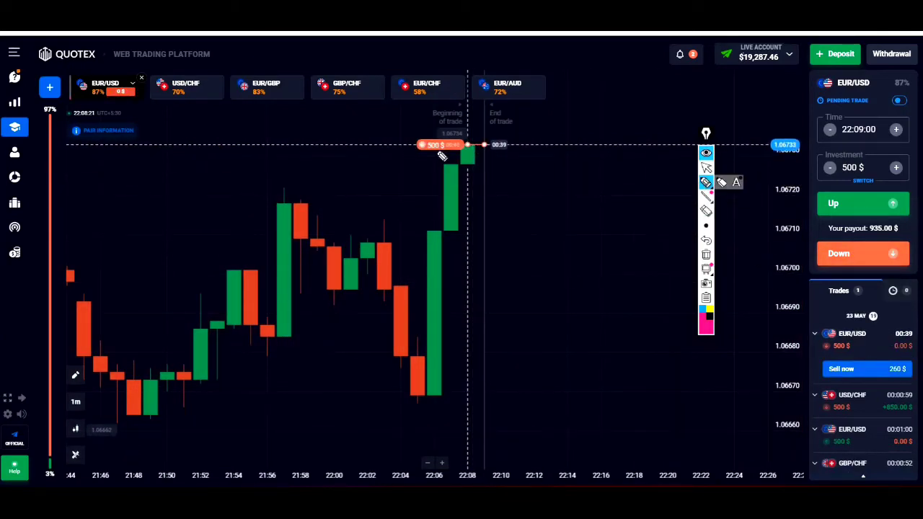
left_click_drag(525, 150, 561, 149)
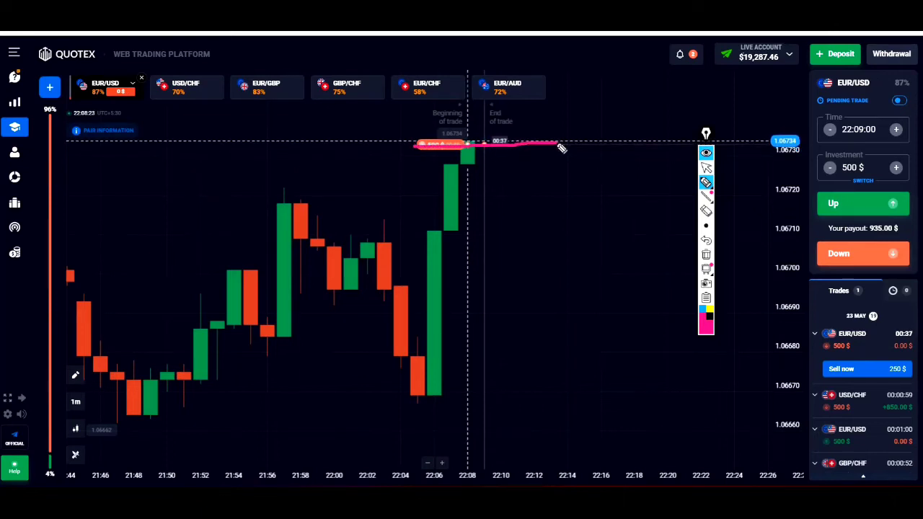
mouse_move(468, 126)
left_mouse_down()
mouse_move(476, 185)
mouse_move(534, 165)
left_mouse_up()
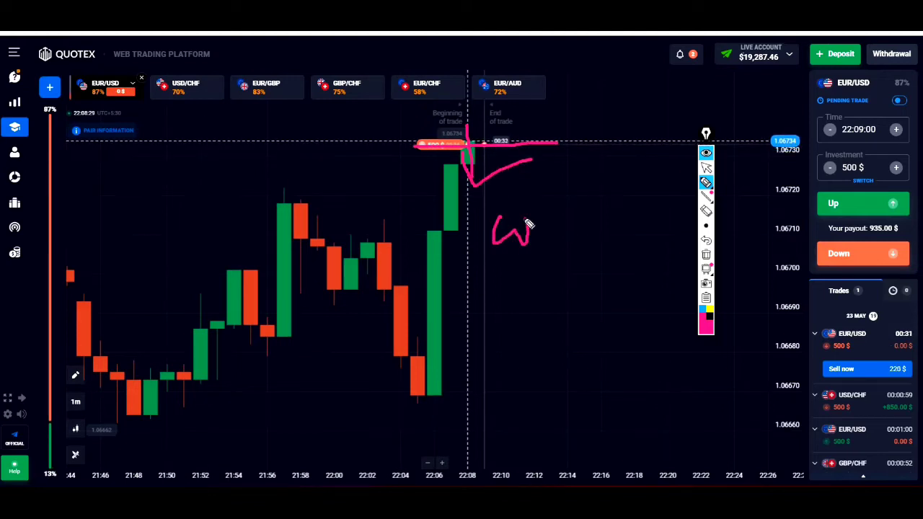
left_click_drag(545, 247, 581, 231)
left_click(571, 200)
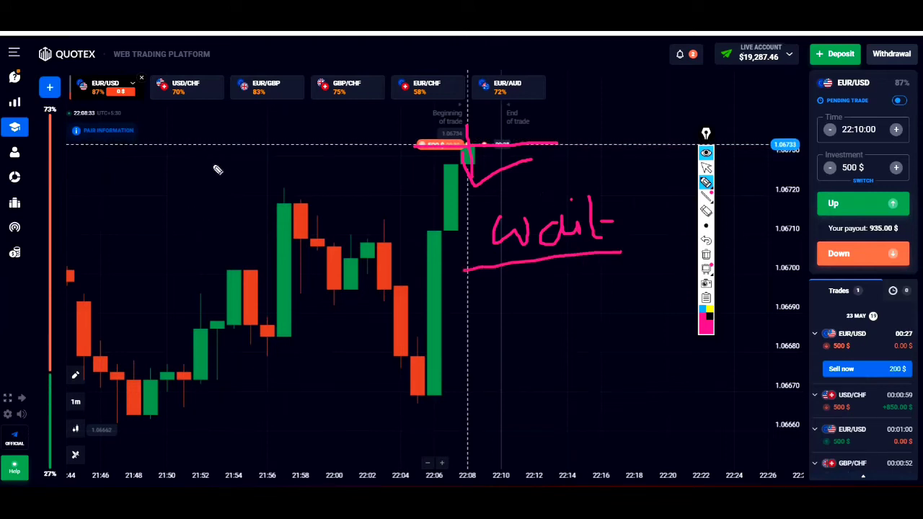
- Add a circled pink S note over earlier candles and a circled S-3 below 'Wait'
left_click_drag(229, 200, 185, 205)
mouse_move(225, 176)
left_mouse_down()
mouse_move(299, 177)
mouse_move(361, 195)
left_mouse_up()
mouse_move(291, 115)
left_mouse_down()
mouse_move(170, 109)
mouse_move(377, 212)
mouse_move(262, 144)
mouse_move(374, 139)
left_mouse_up()
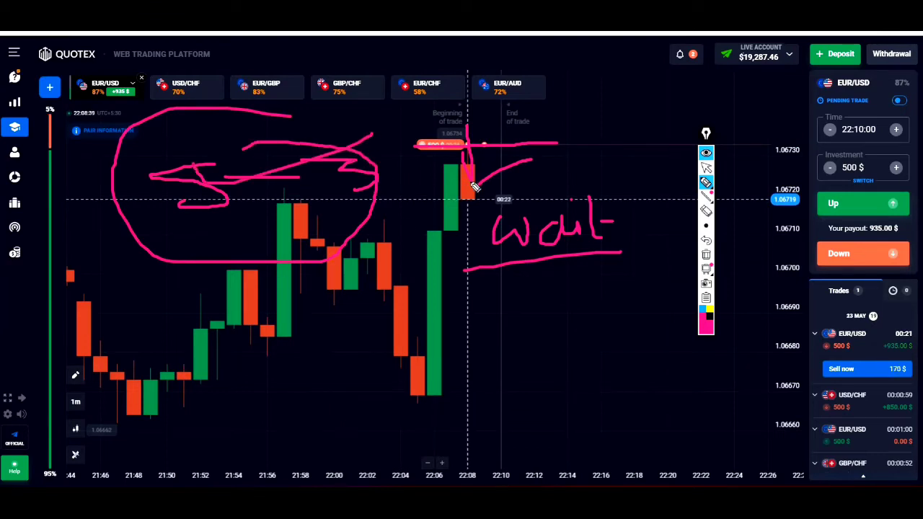
left_click_drag(471, 172, 505, 153)
mouse_move(525, 330)
left_mouse_down()
mouse_move(529, 352)
mouse_move(538, 349)
left_mouse_up()
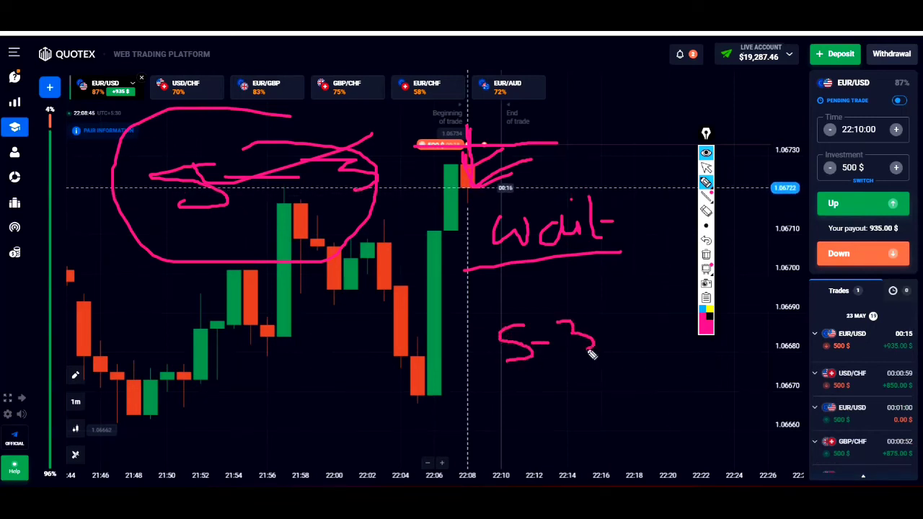
left_click_drag(472, 329, 648, 313)
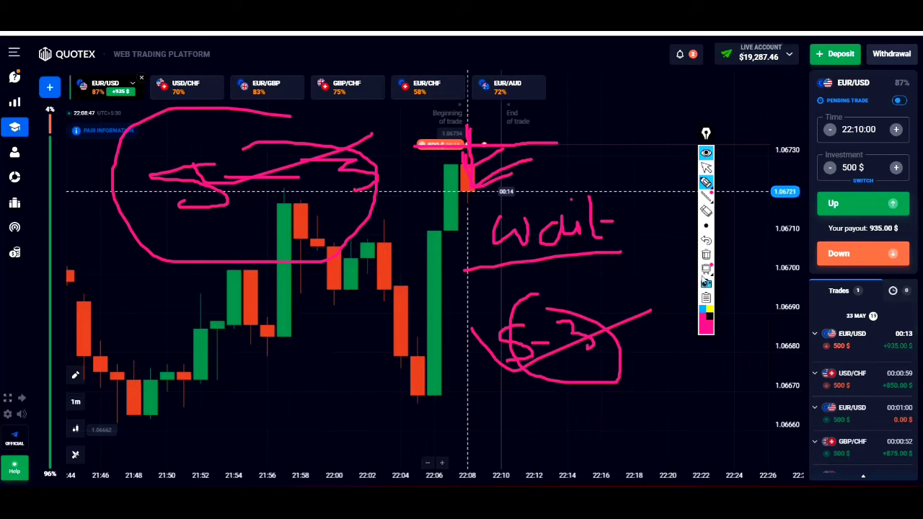
- Clear all pink notes from the EUR/USD chart and zoom it out and back in
left_click(707, 267)
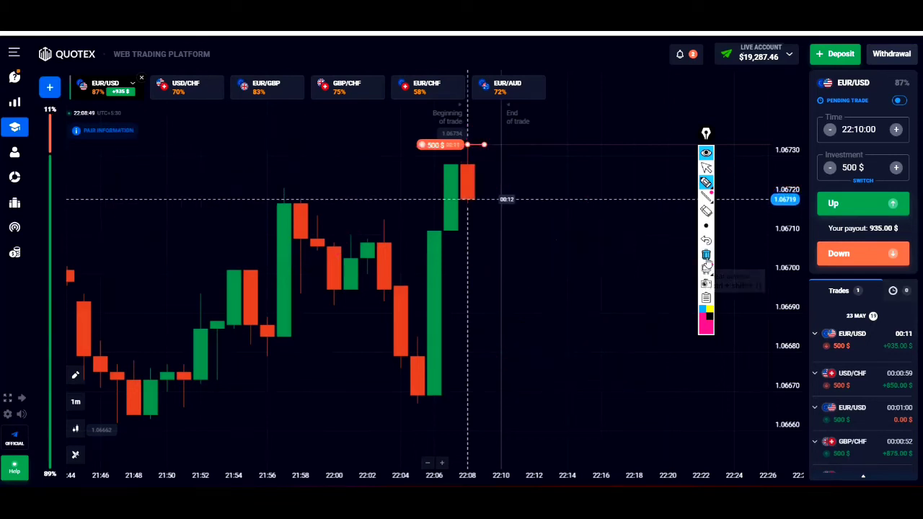
left_click(706, 167)
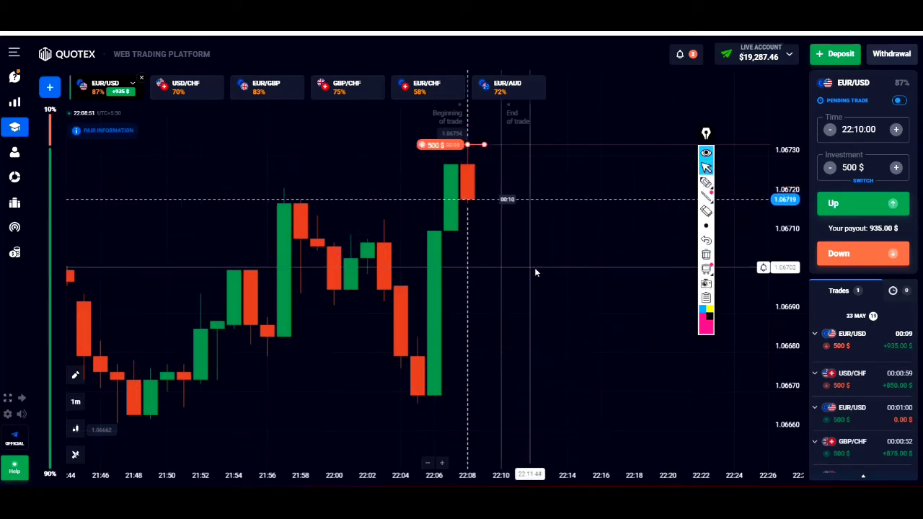
scroll(544, 272, "down", 3)
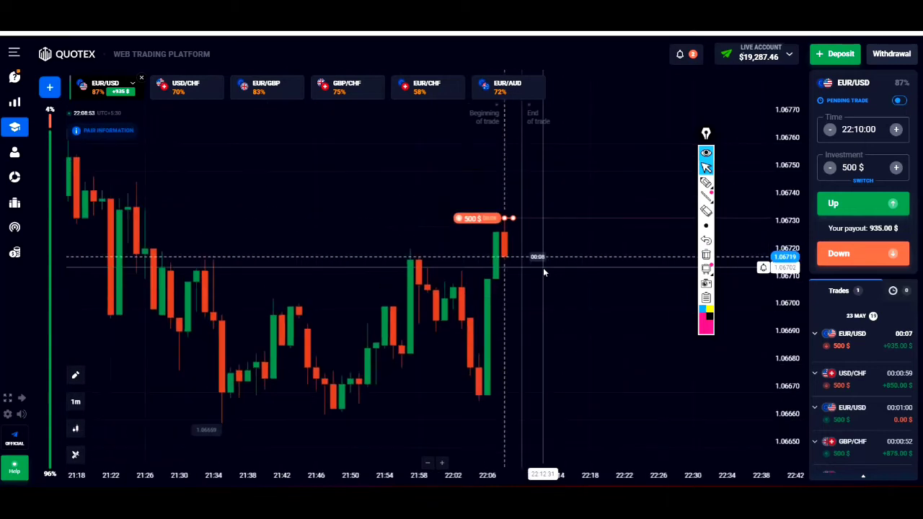
scroll(543, 272, "up", 3)
scroll(543, 268, "up", 2)
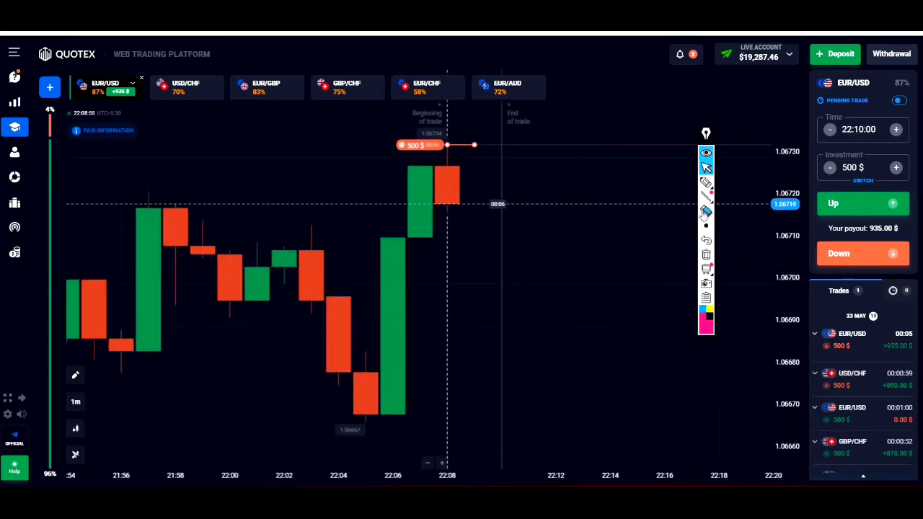
mouse_move(708, 186)
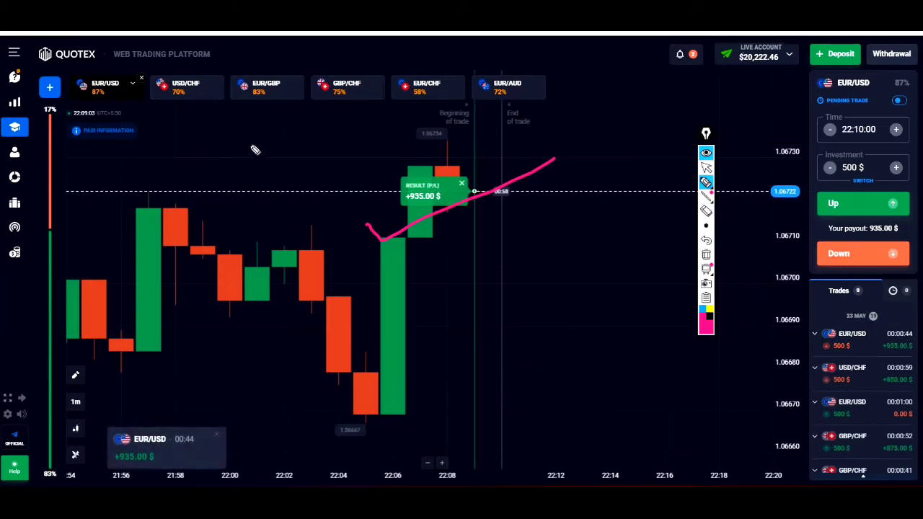
- Draw and erase a rising pink line on EUR/USD, then move via USD/CHF to EUR/GBP
left_click_drag(251, 147, 554, 163)
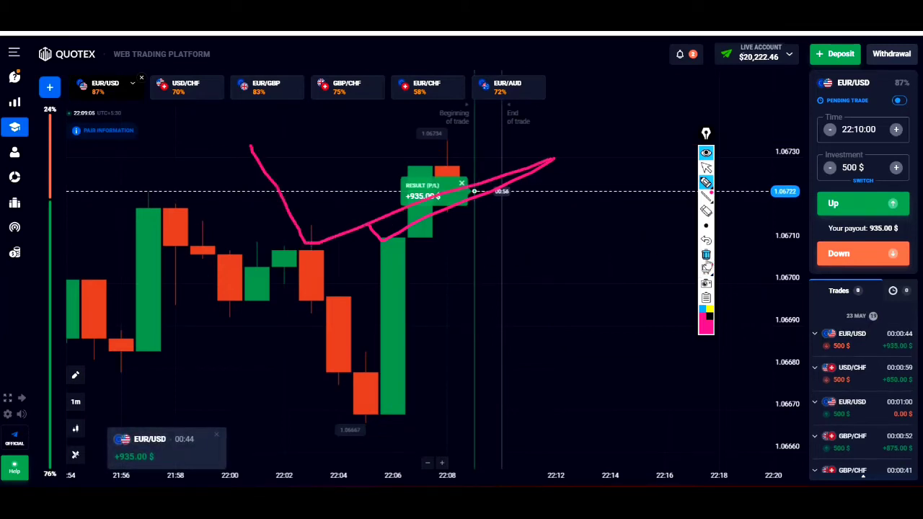
left_click(706, 256)
left_click(706, 167)
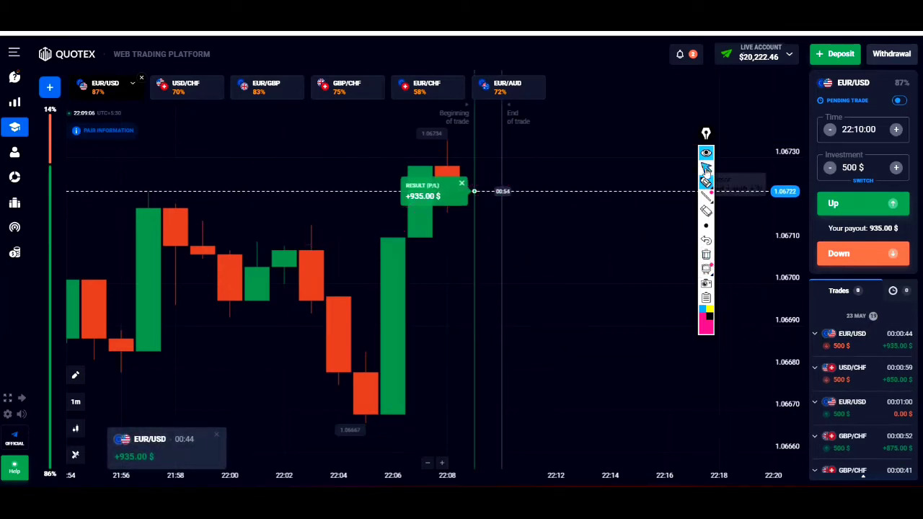
left_click(180, 91)
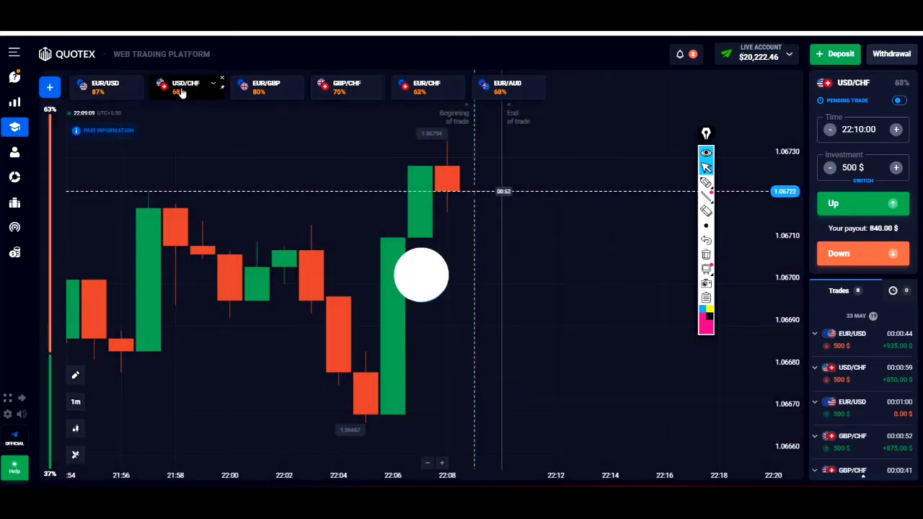
left_click(264, 88)
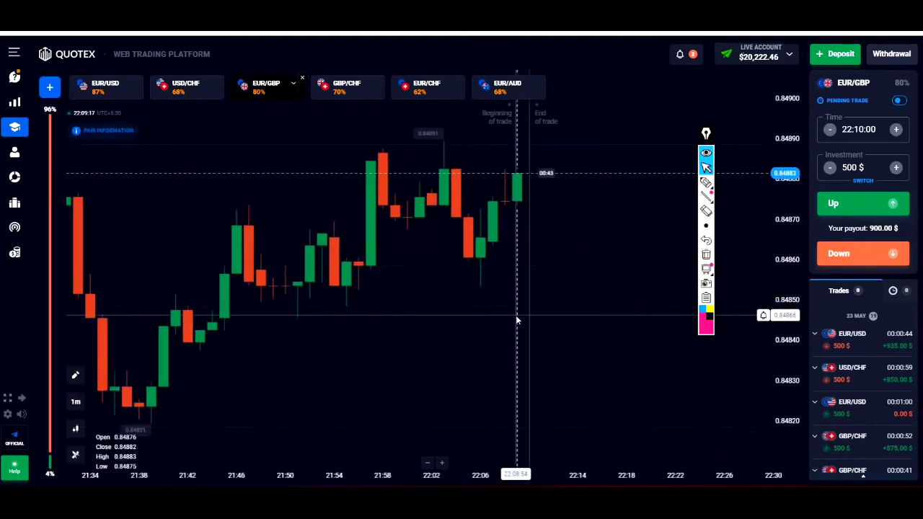
- Zoom the EUR/GBP chart and place a 500 $ Up trade at 0.84884
scroll(515, 316, "down", 5)
scroll(515, 318, "up", 7)
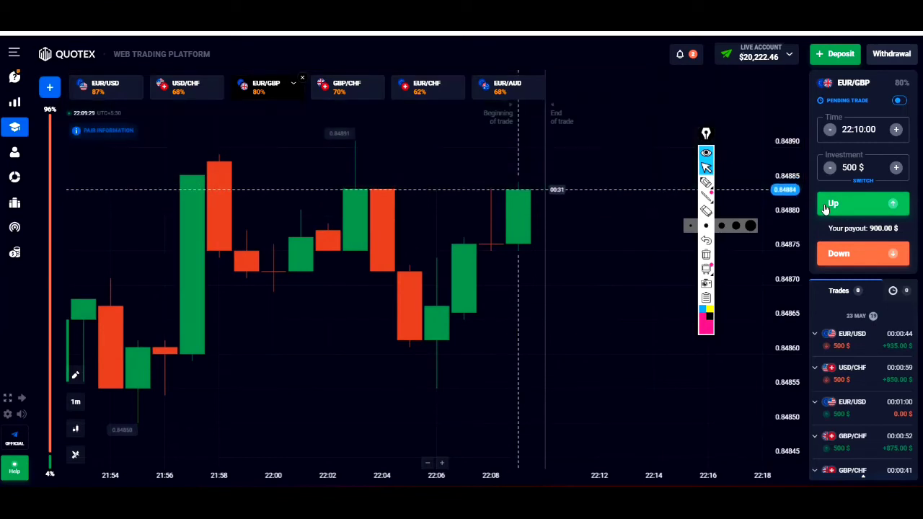
left_click(826, 208)
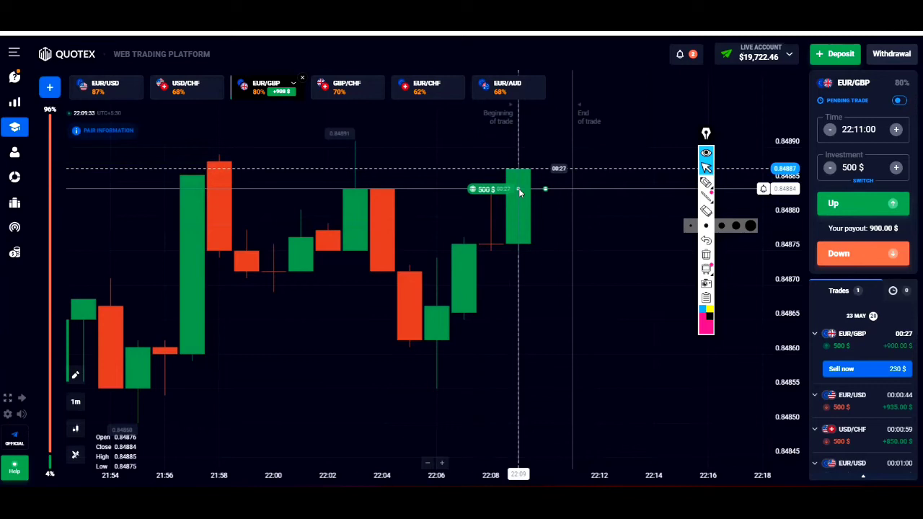
- Draw a pink arrow, rising curve and entry-price line on the EUR/GBP trade
left_click(706, 181)
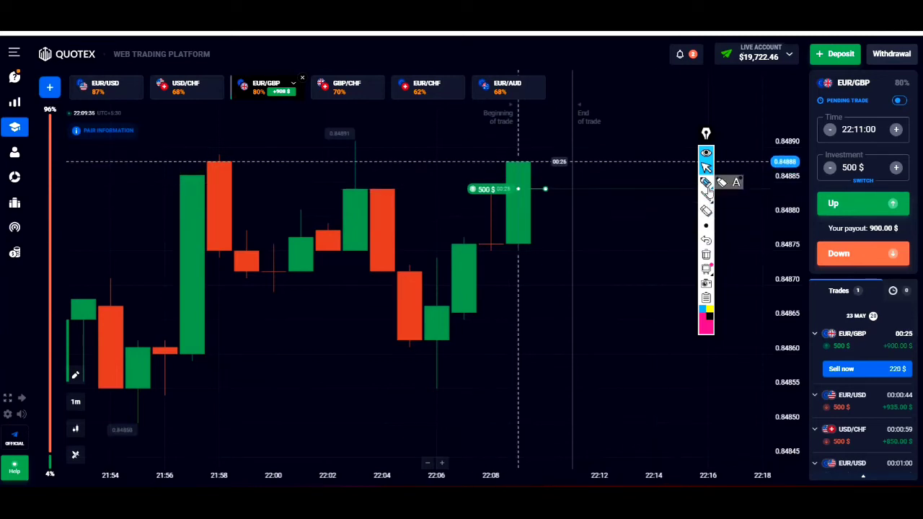
mouse_move(526, 267)
left_mouse_down()
mouse_move(527, 292)
mouse_move(526, 267)
mouse_move(552, 294)
left_mouse_up()
left_click_drag(506, 235, 575, 133)
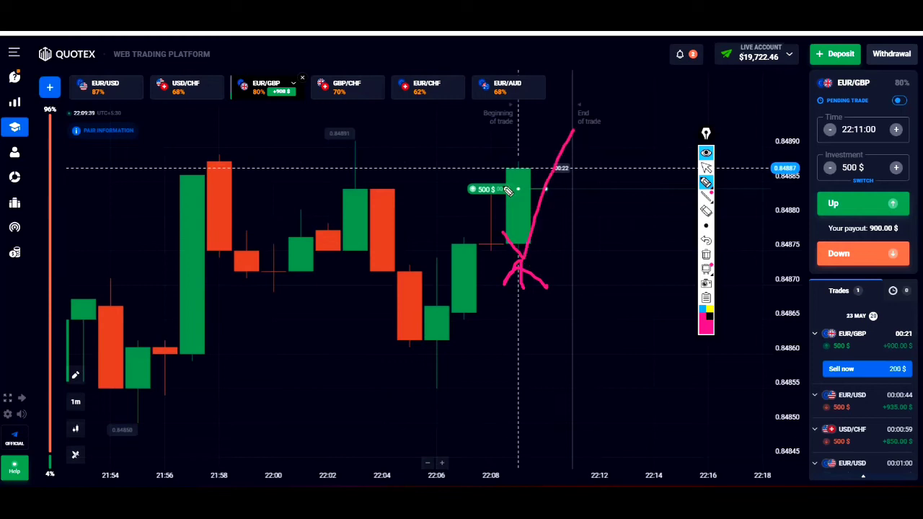
left_click_drag(472, 190, 571, 191)
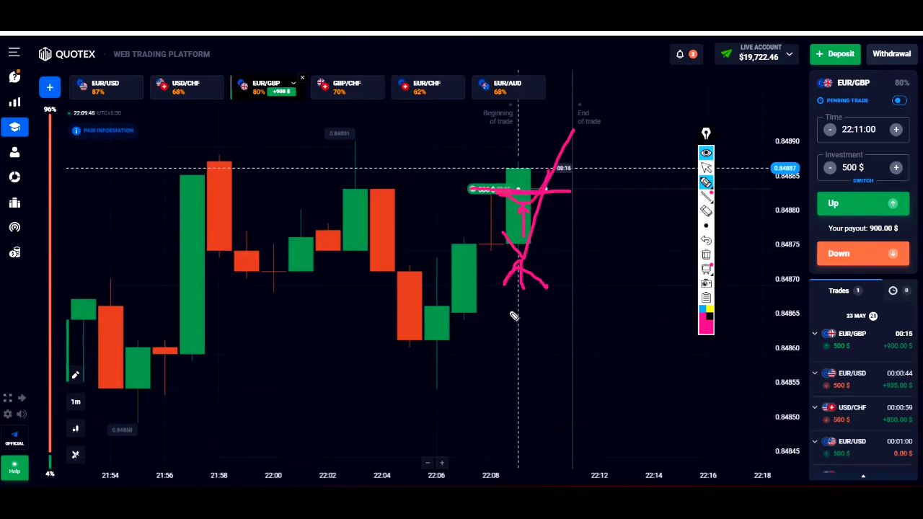
- Write and underline 'Call', add a looped S3 note, then erase all drawings
left_click_drag(554, 306, 612, 332)
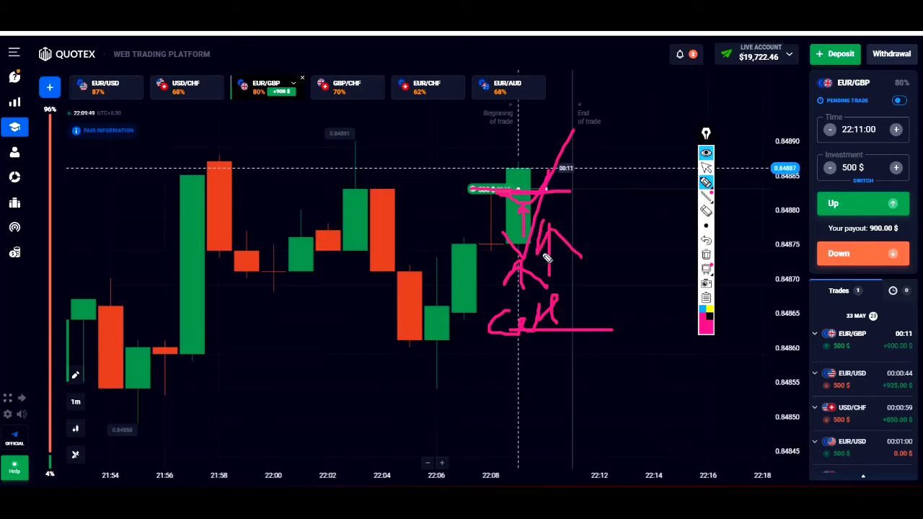
left_click_drag(509, 226, 574, 225)
left_click_drag(607, 199, 600, 245)
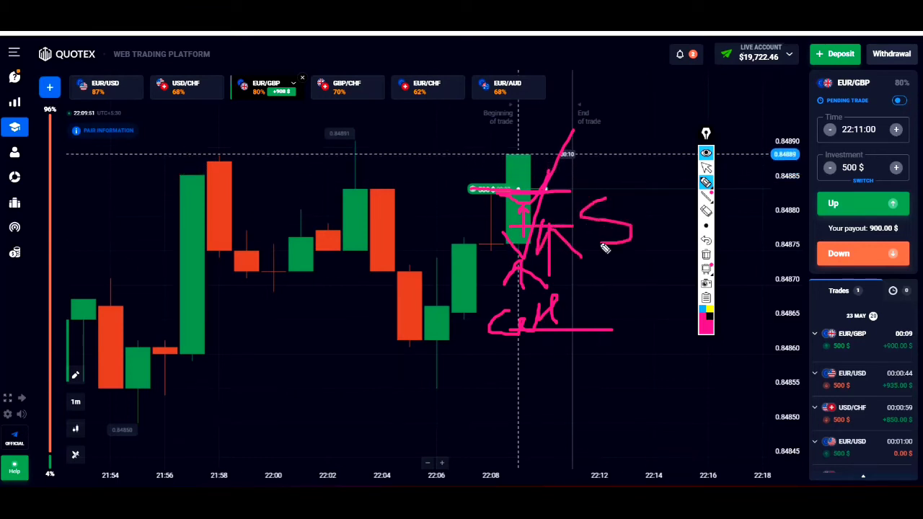
left_click_drag(625, 196, 634, 238)
mouse_move(566, 194)
left_mouse_down()
mouse_move(682, 240)
mouse_move(598, 166)
left_mouse_up()
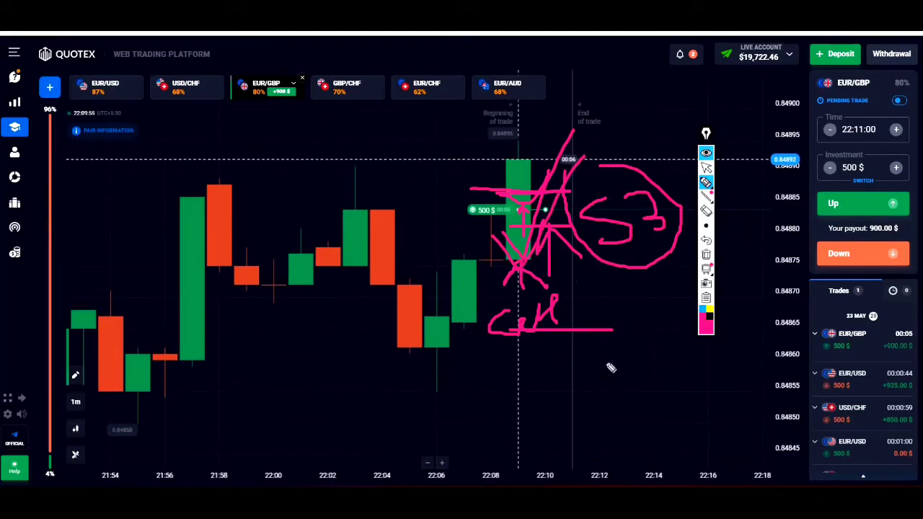
left_click(706, 257)
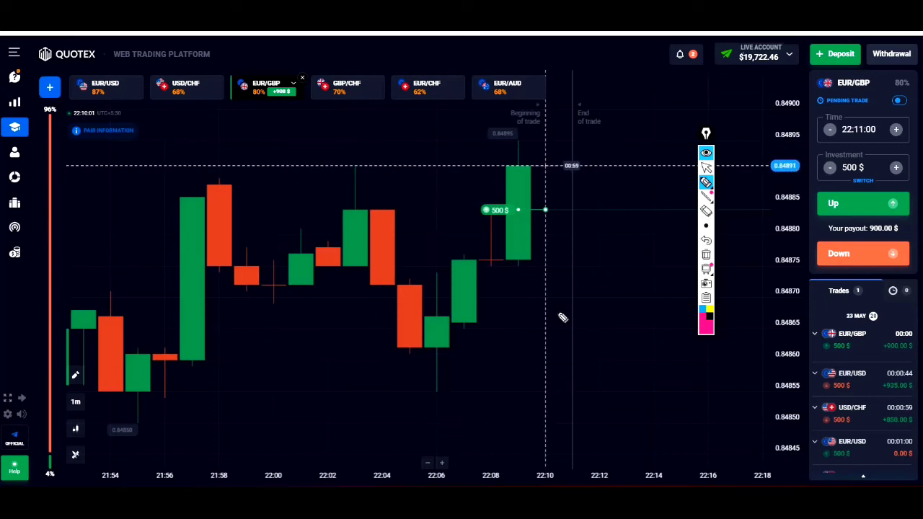
- Mark the +900 $ EUR/GBP win with a pink check and circled S-3, then clear them
mouse_move(442, 230)
left_mouse_down()
mouse_move(471, 264)
mouse_move(624, 185)
left_mouse_up()
mouse_move(526, 337)
left_mouse_down()
mouse_move(483, 366)
mouse_move(521, 386)
left_mouse_up()
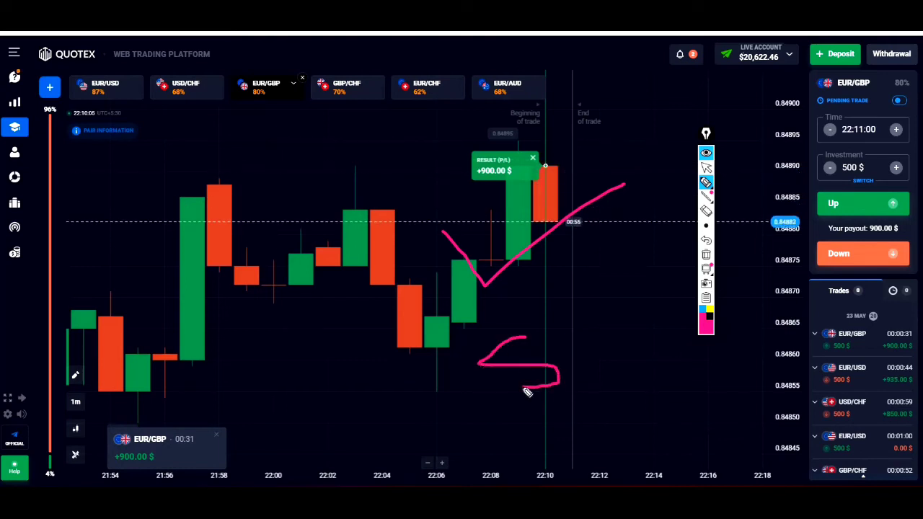
mouse_move(572, 348)
left_mouse_down()
mouse_move(635, 339)
mouse_move(624, 377)
left_mouse_up()
mouse_move(506, 144)
left_mouse_down()
mouse_move(471, 230)
mouse_move(550, 182)
mouse_move(498, 260)
mouse_move(602, 177)
left_mouse_up()
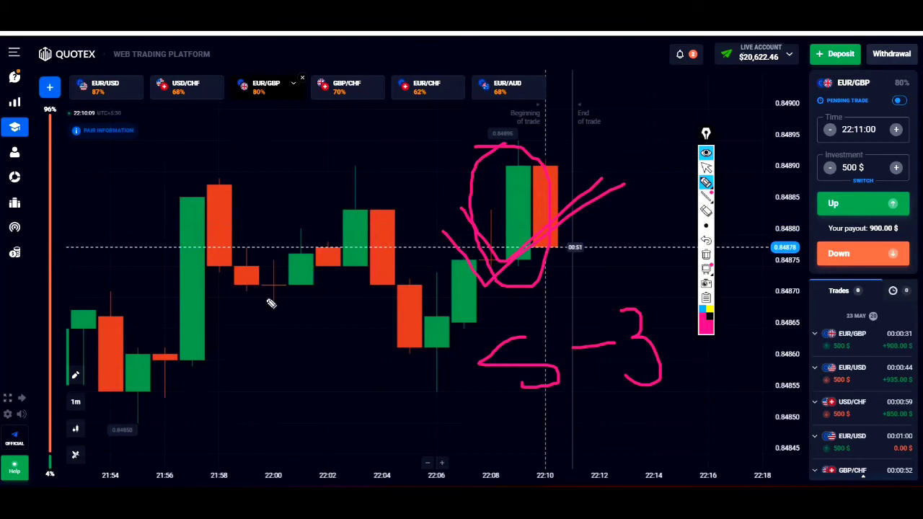
left_click(706, 269)
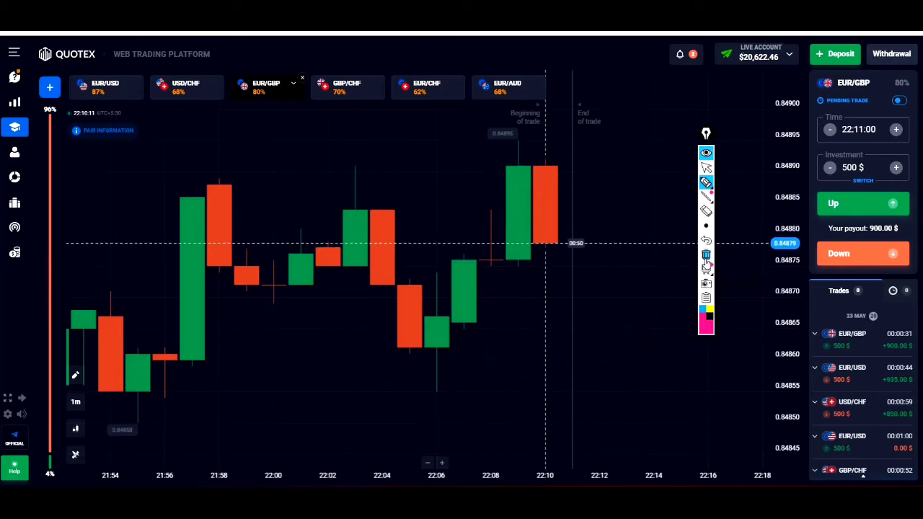
- Open the GBP/CHF chart, zoom it, and place a 500 $ Up trade paying 850.00 $
scroll(500, 309, "down", 6)
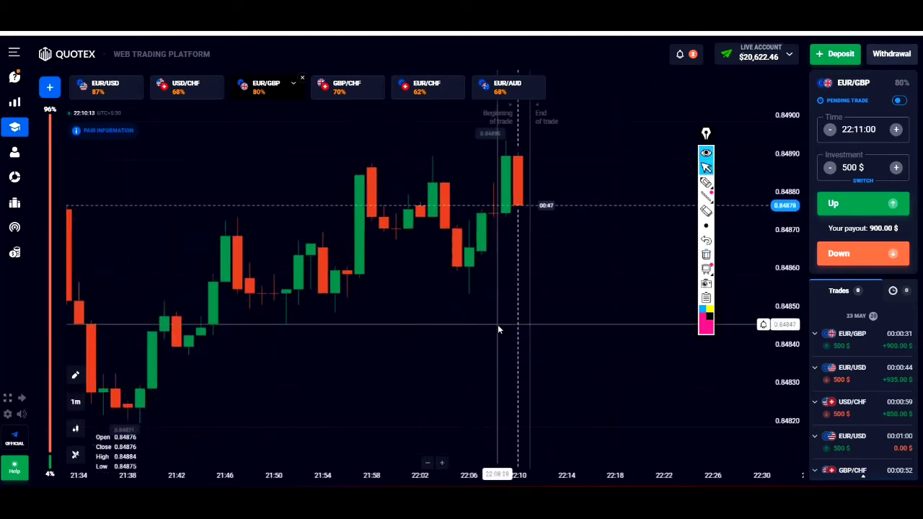
left_click(352, 83)
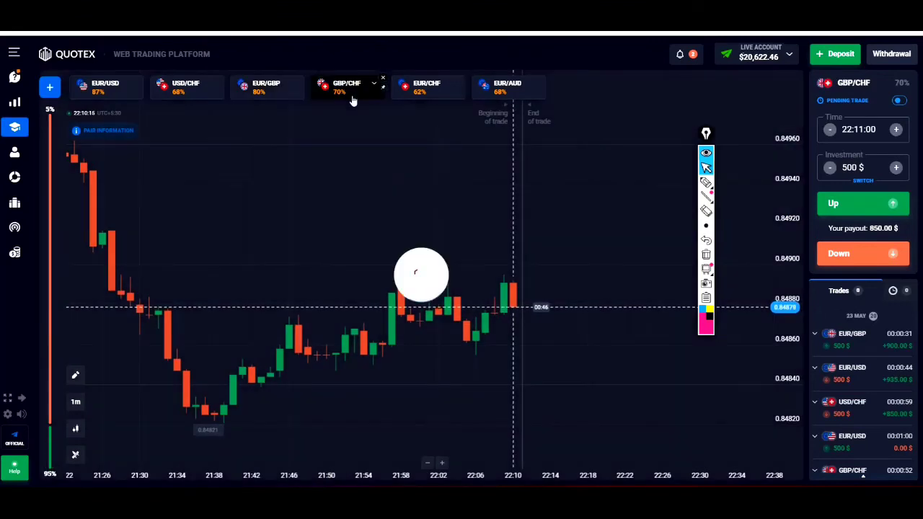
scroll(457, 238, "down", 4)
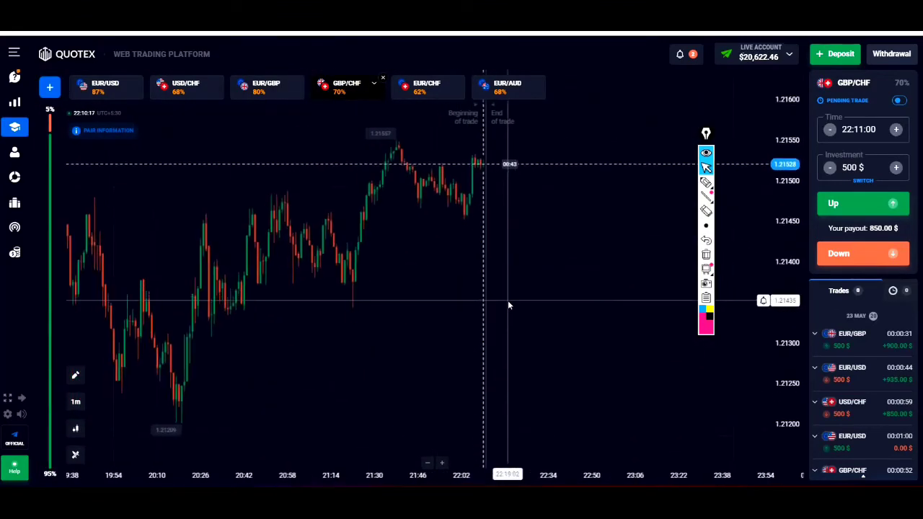
scroll(508, 304, "up", 6)
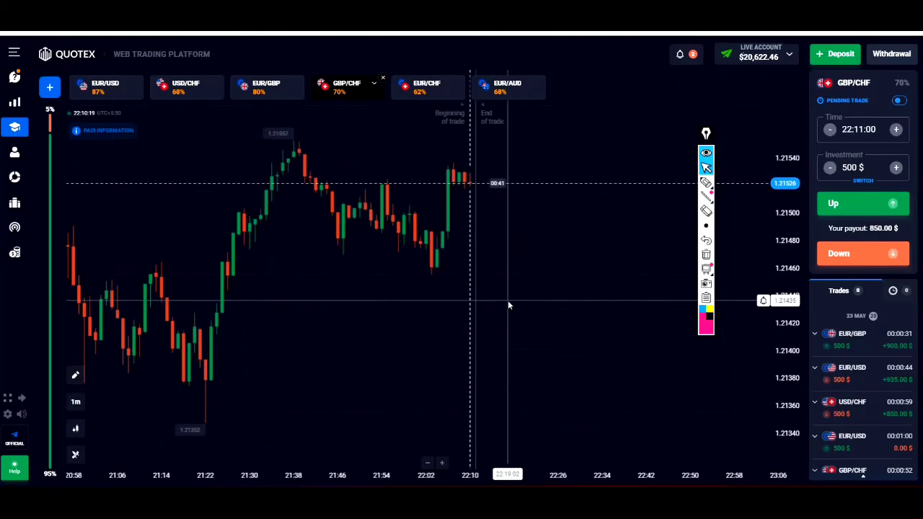
scroll(508, 305, "up", 1)
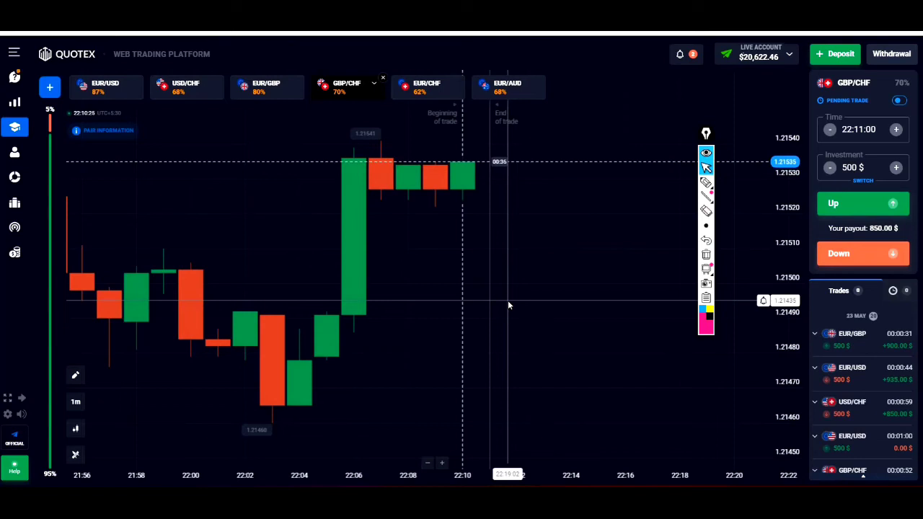
left_click(832, 204)
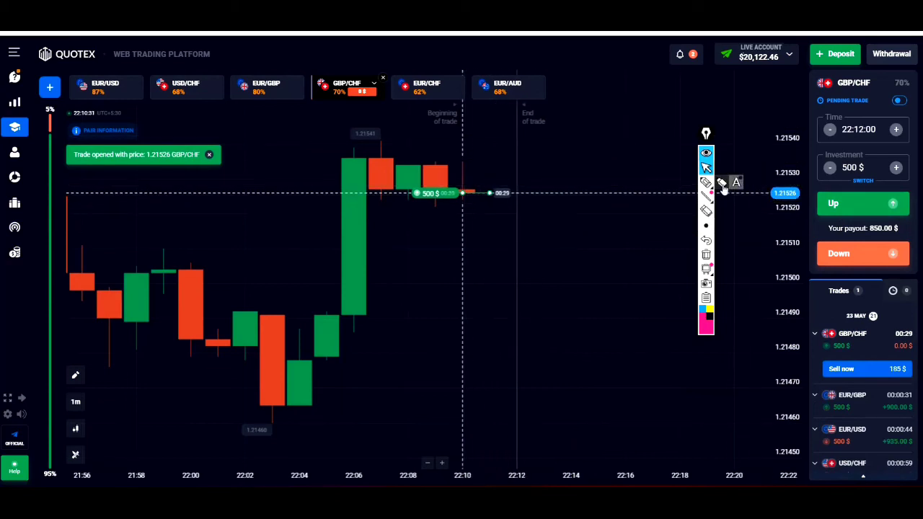
- With the pen, draw a pink X stroke and an S–3 note beside the running GBP/CHF trade
left_click(722, 184)
left_click_drag(464, 204, 468, 234)
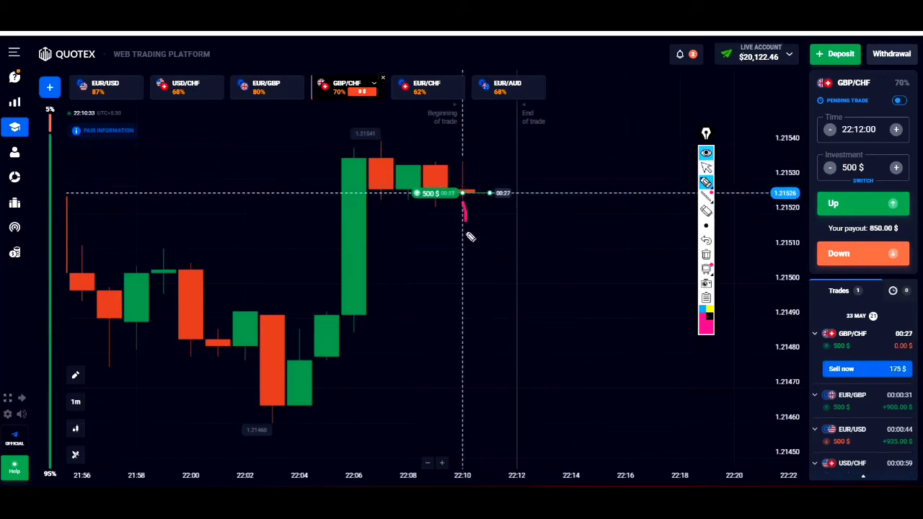
left_click_drag(545, 218, 561, 245)
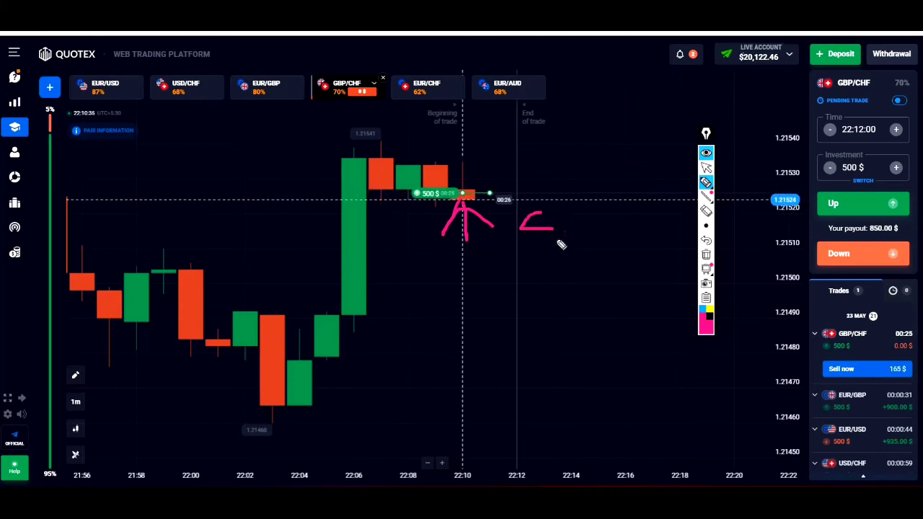
mouse_move(599, 202)
left_mouse_down()
mouse_move(622, 209)
mouse_move(604, 229)
left_mouse_up()
- Underline the S–3 note and extend the X, clear all drawings, then sketch a pink check by the price line
left_click_drag(532, 252, 653, 243)
left_click_drag(464, 209, 524, 126)
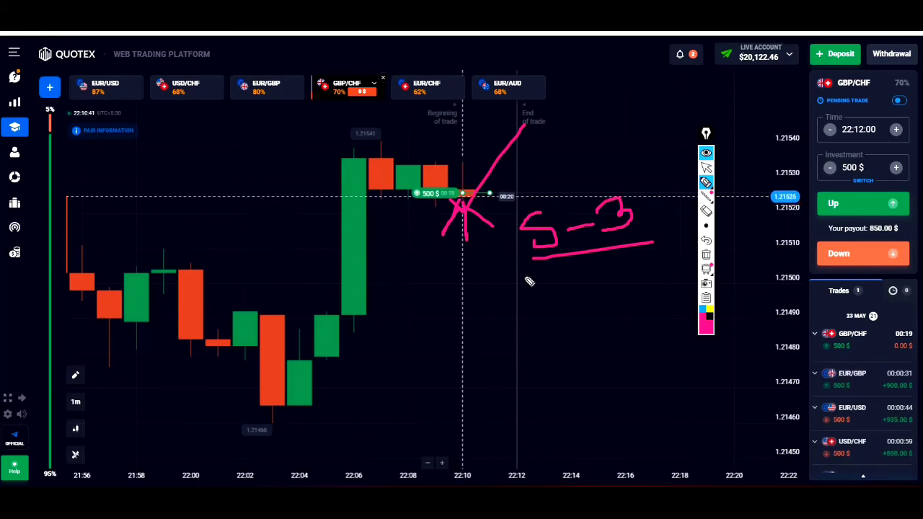
left_click_drag(465, 210, 456, 245)
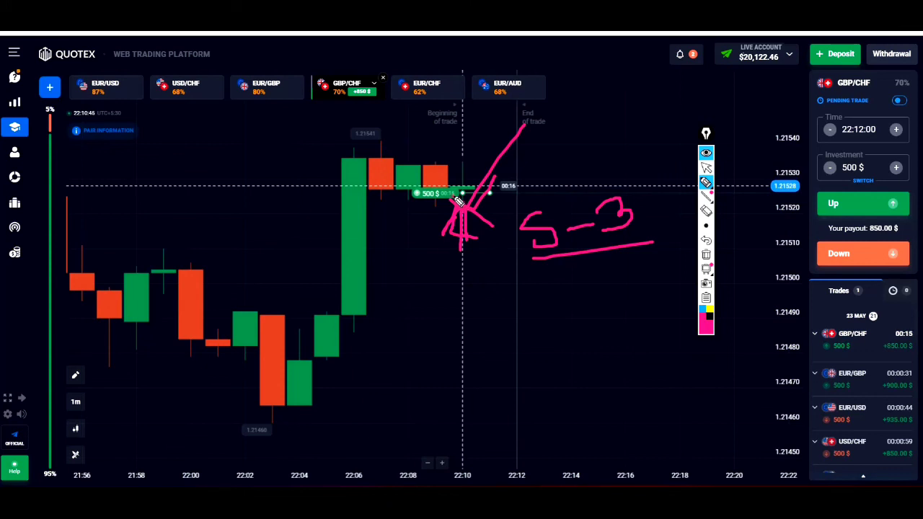
left_click(708, 257)
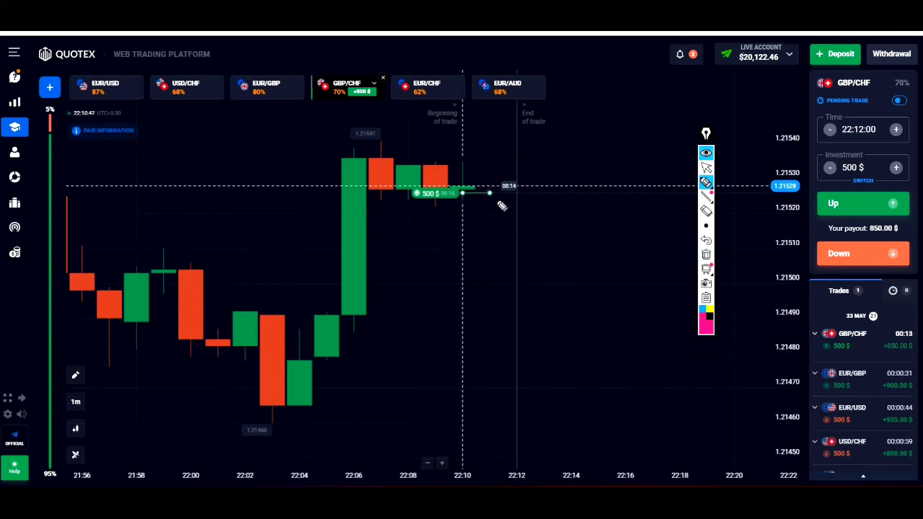
left_click_drag(510, 194, 535, 190)
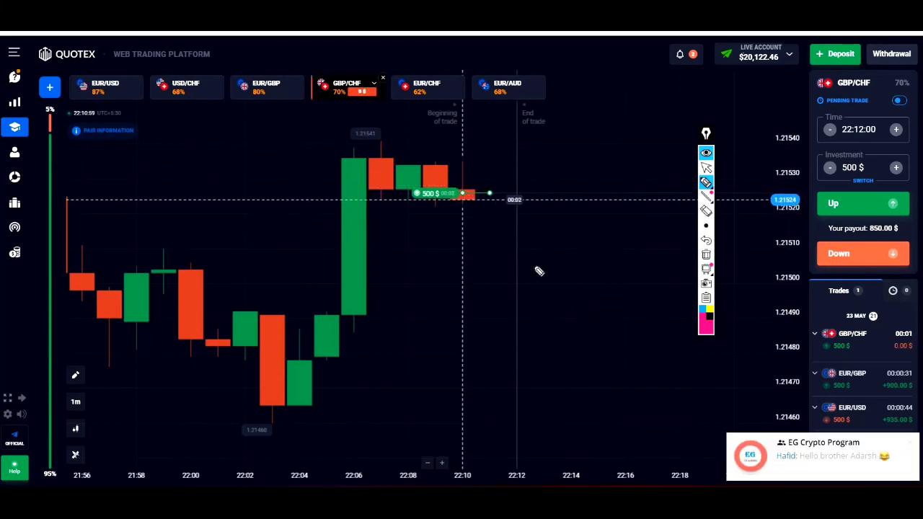
- Dismiss the chat popup, mark the +850 $ win with a pink check, dash-3 and circle, then clear the chart
left_click(910, 443)
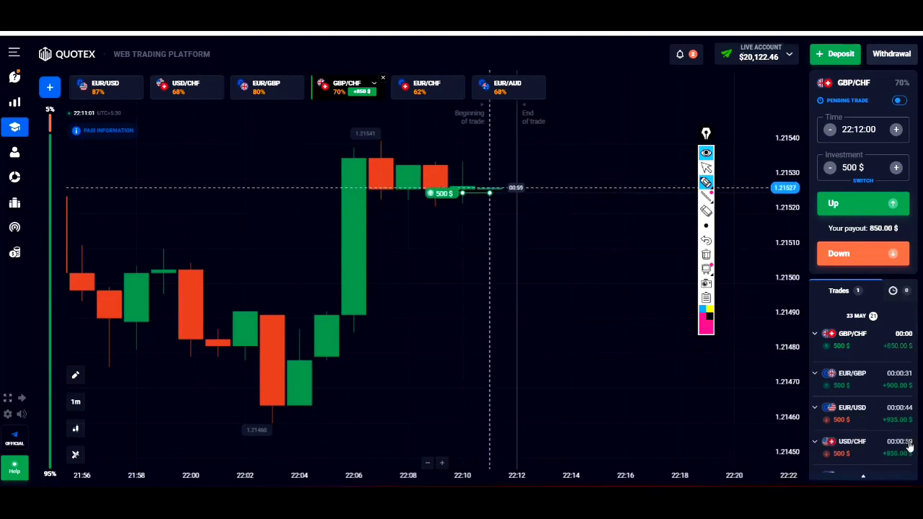
left_click_drag(397, 178, 528, 155)
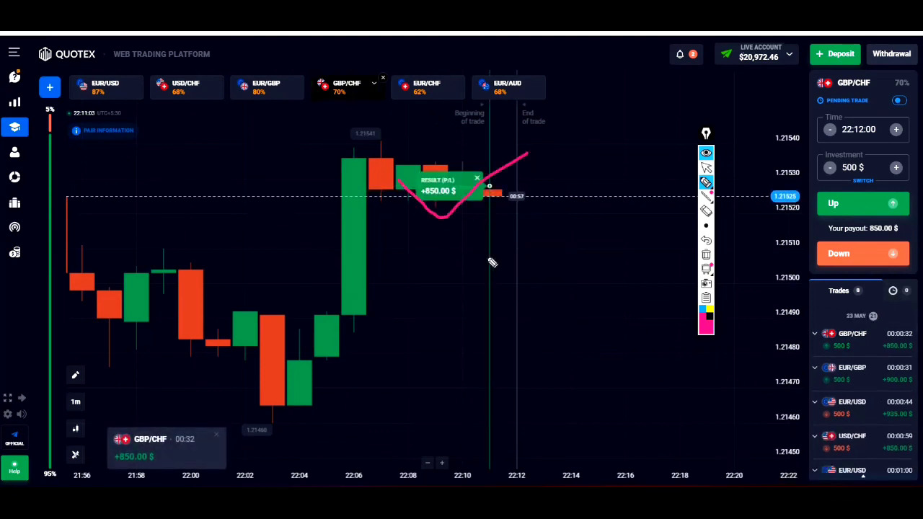
mouse_move(494, 300)
left_mouse_down()
mouse_move(564, 287)
mouse_move(556, 303)
left_mouse_up()
mouse_move(467, 234)
left_mouse_down()
mouse_move(567, 333)
mouse_move(536, 253)
left_mouse_up()
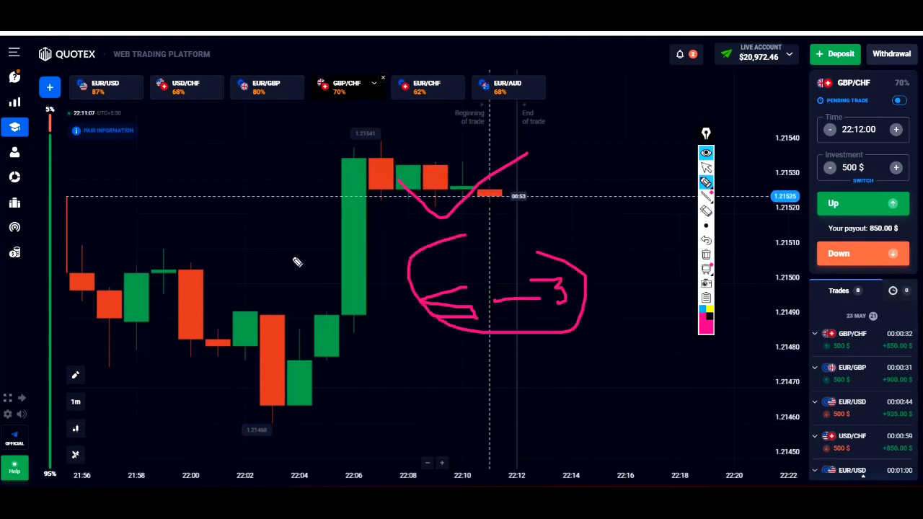
left_click(706, 254)
left_click(706, 181)
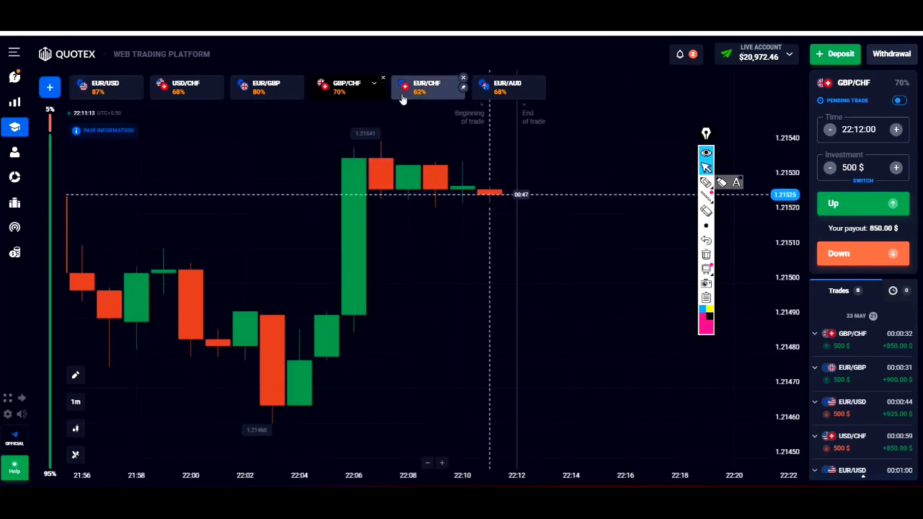
- Close the GBP/CHF tab and switch to the EUR/AUD chart, zooming it in
left_click(382, 77)
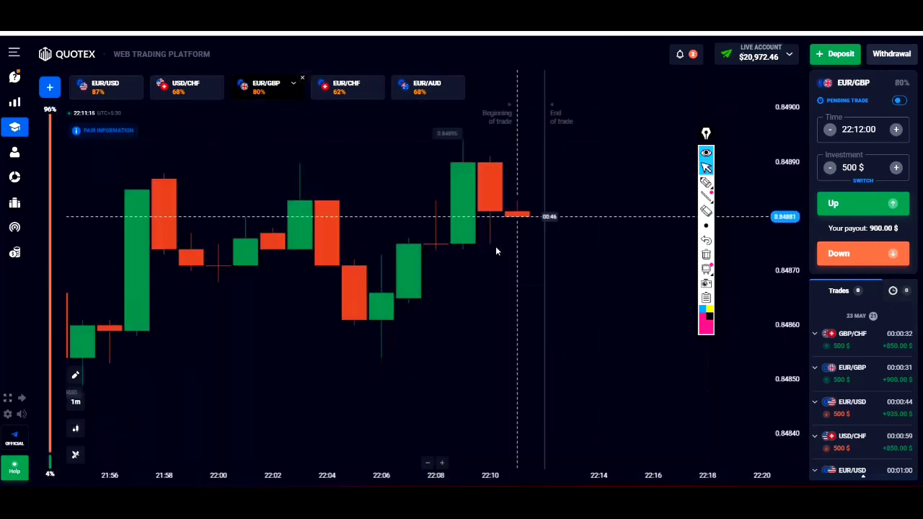
left_click(428, 91)
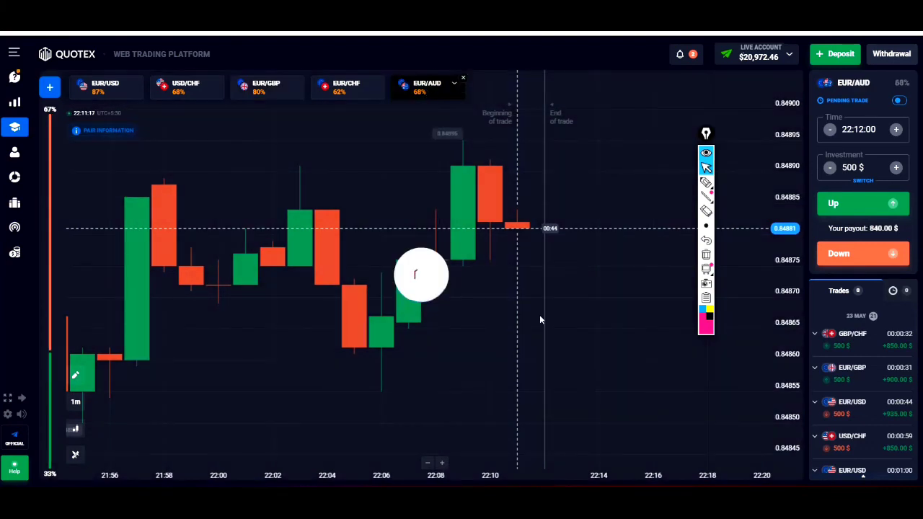
scroll(539, 320, "down", 3)
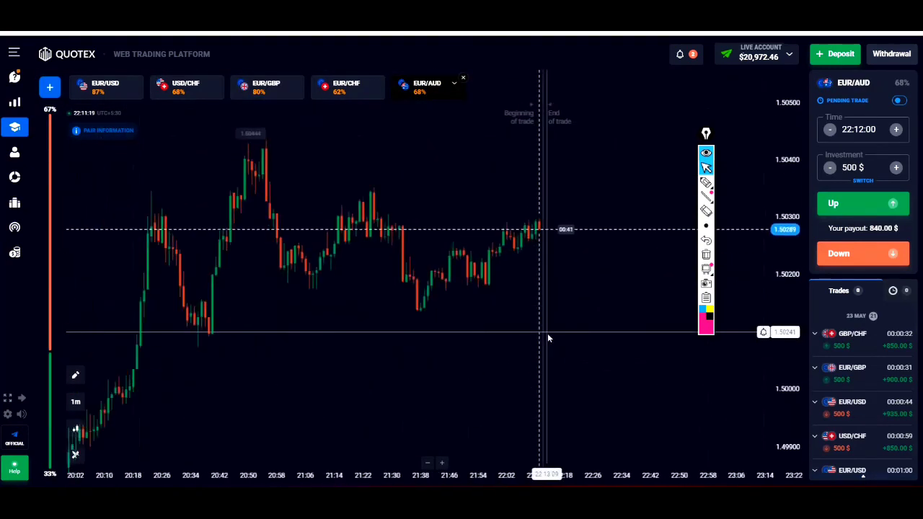